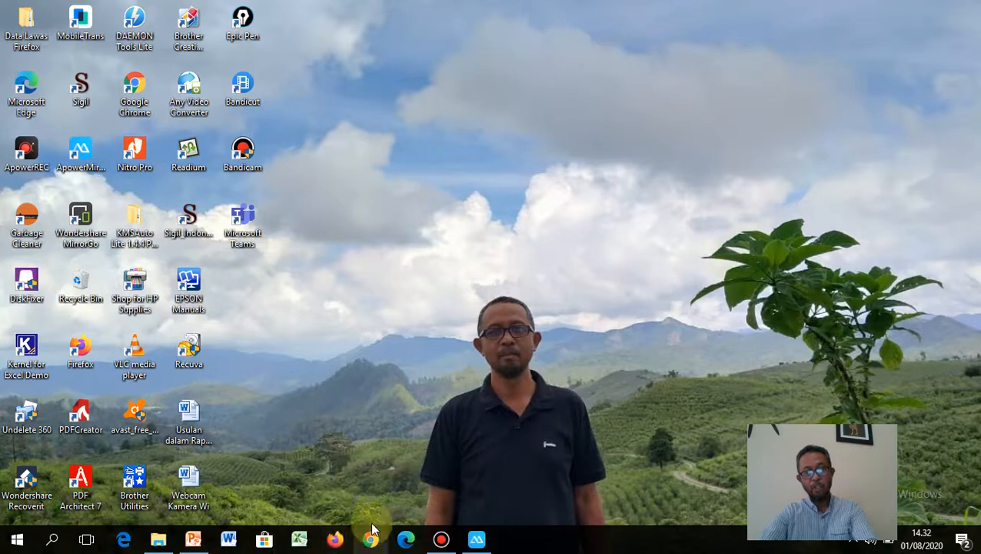
Step: Open Edge and go to office.com to reach the saved account's welcome-back sign-in prompt
click(407, 540)
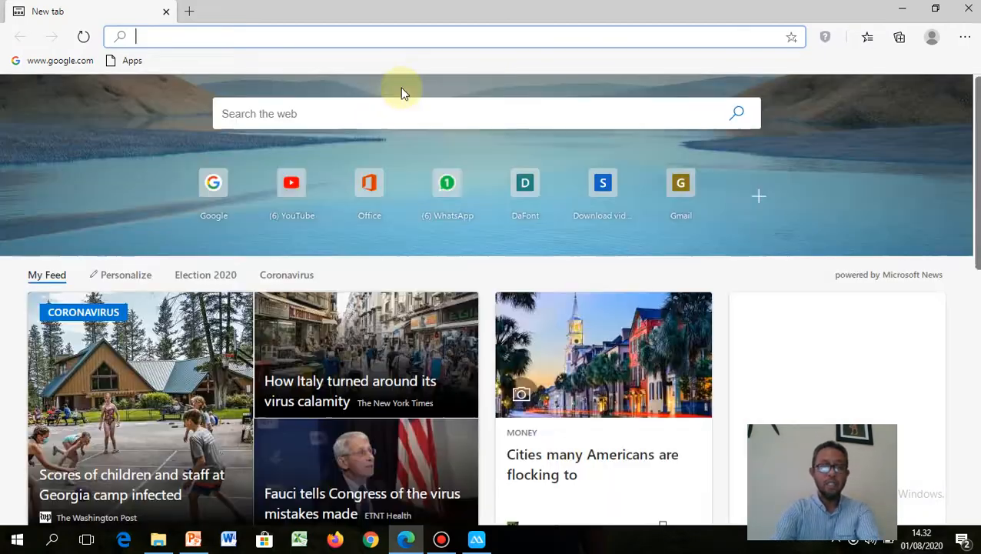
text(office.com)
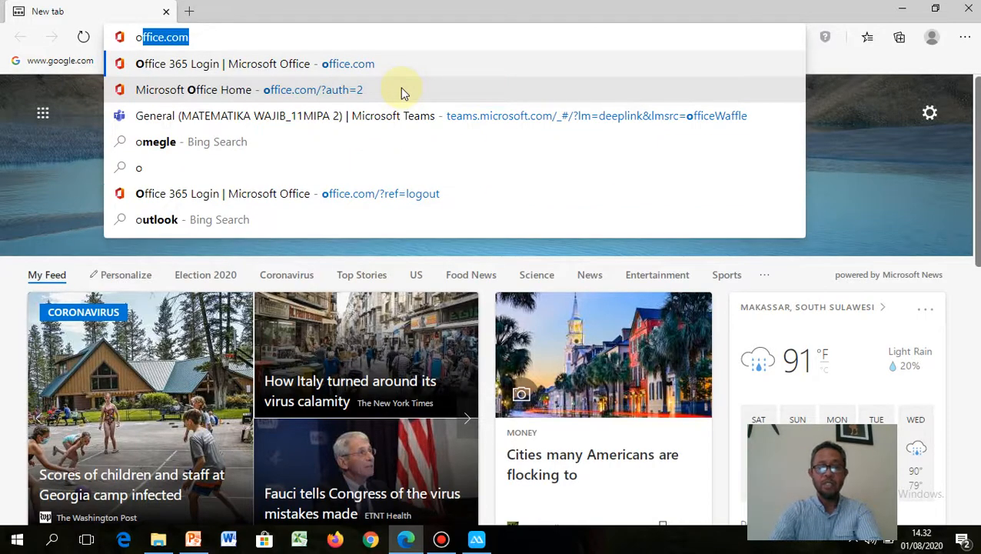
key(Return)
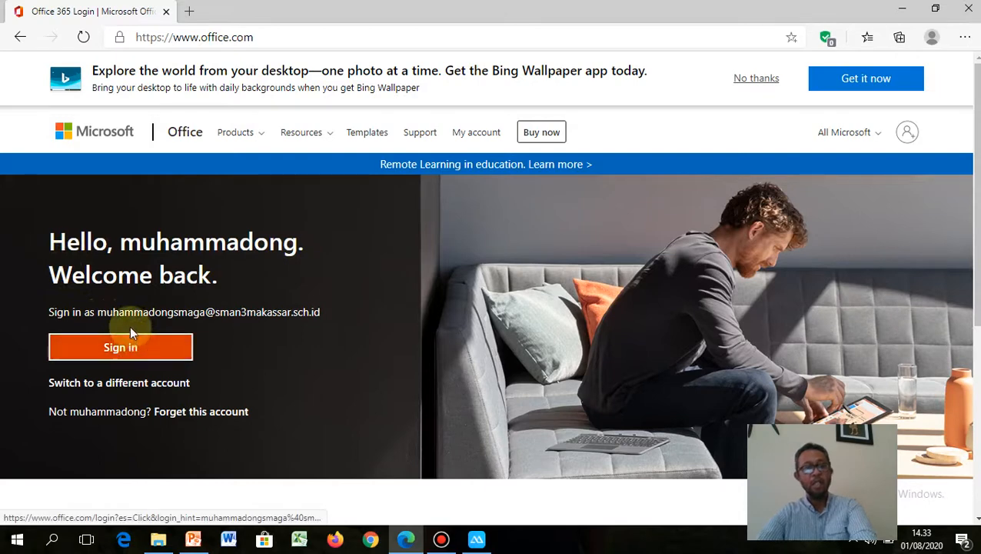
Step: Switch to a different account and submit the school account's e-mail address
click(159, 386)
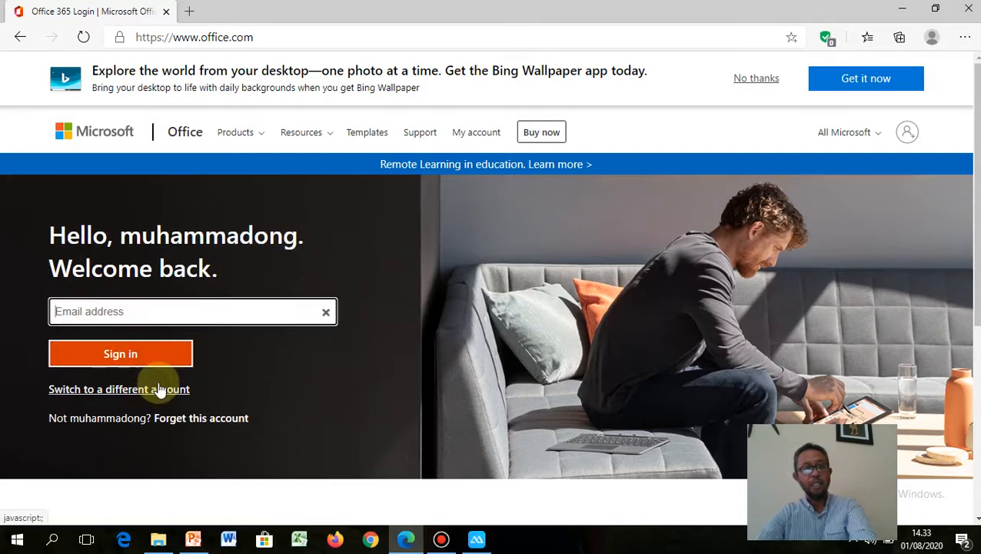
click(237, 310)
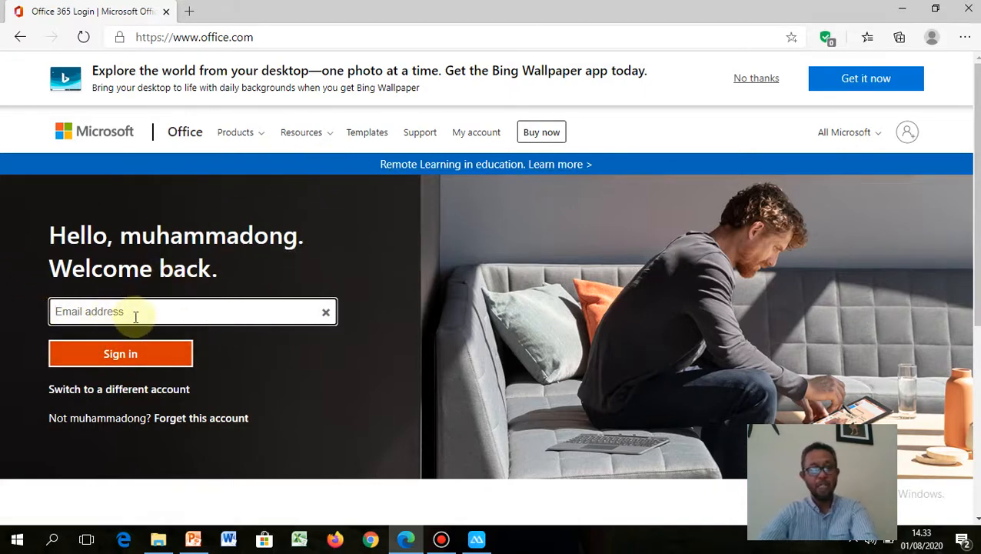
text(muh)
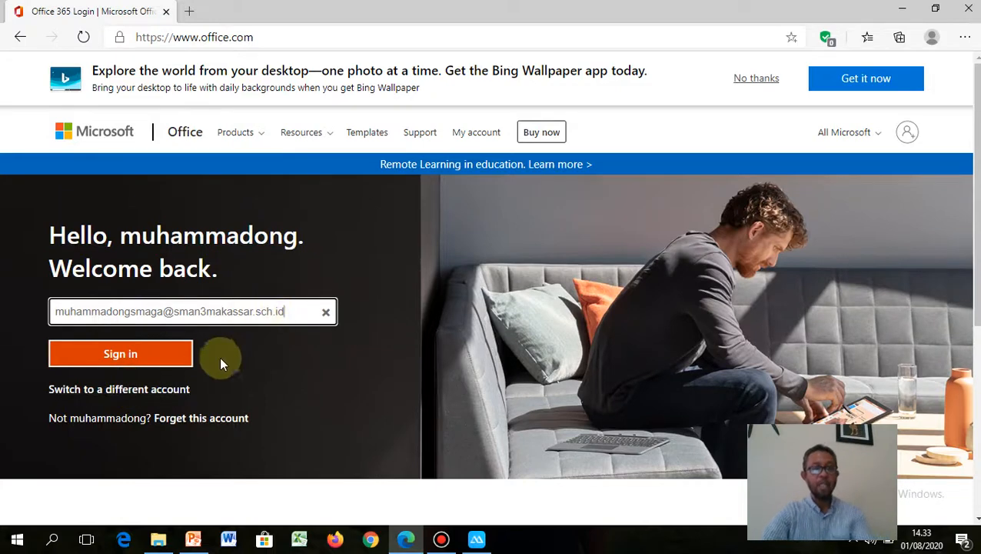
click(135, 357)
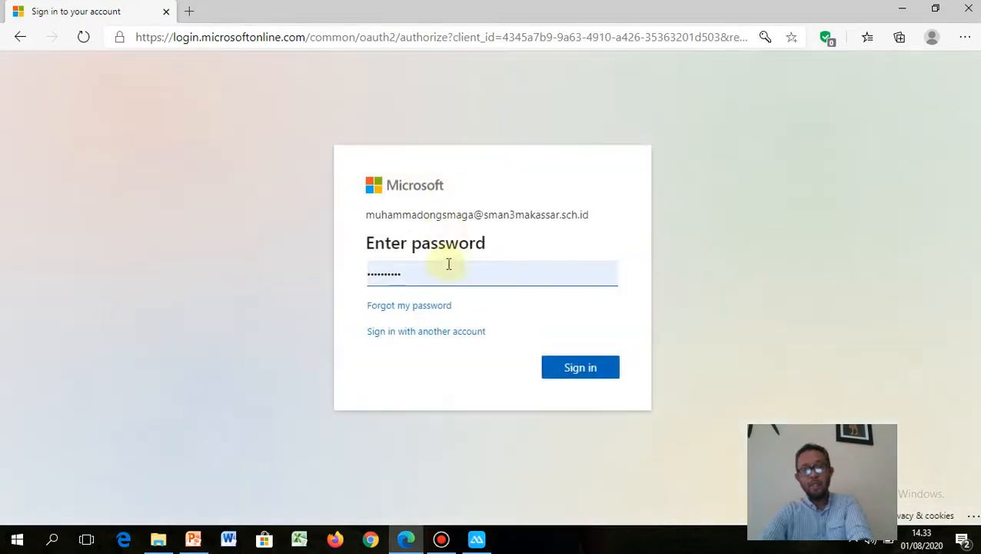
Step: Replace the saved password with the account password and sign in
click(440, 270)
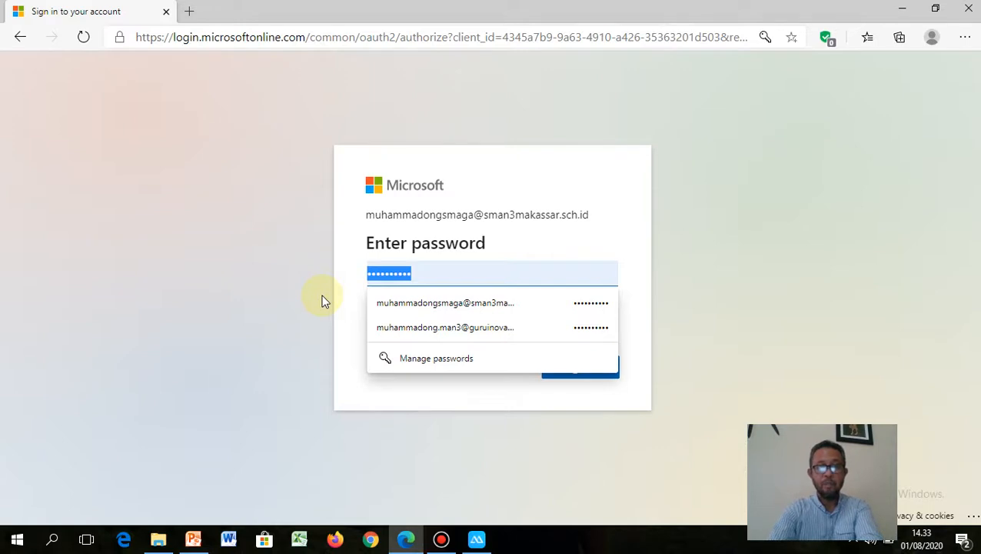
text(a)
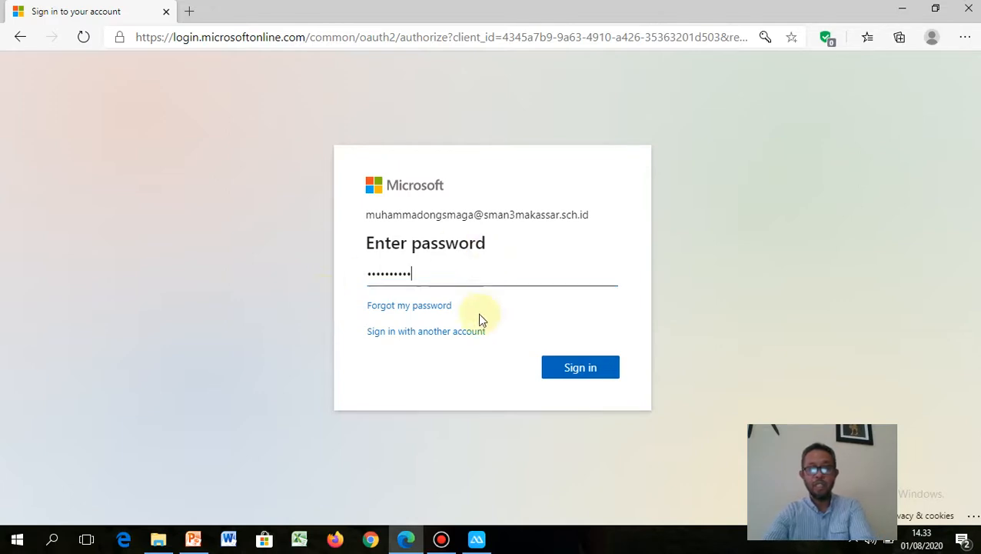
click(589, 369)
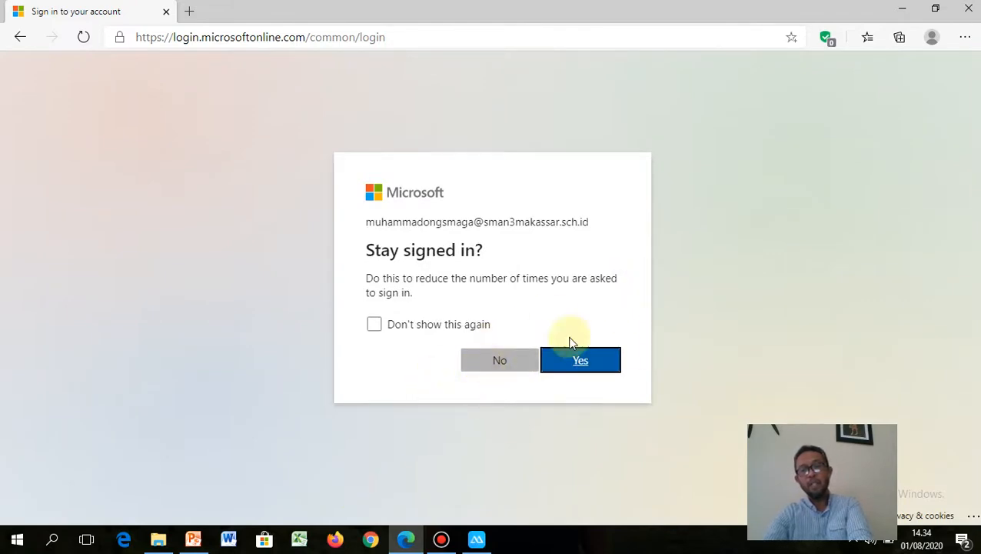
Step: Answer No to 'Stay signed in?' and launch Teams from the Office home page tile
click(501, 363)
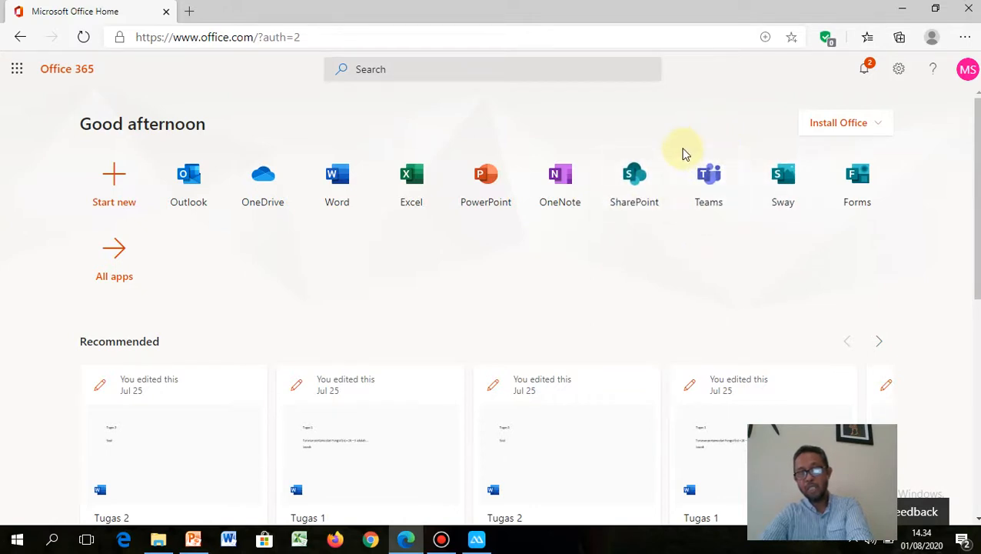
click(705, 186)
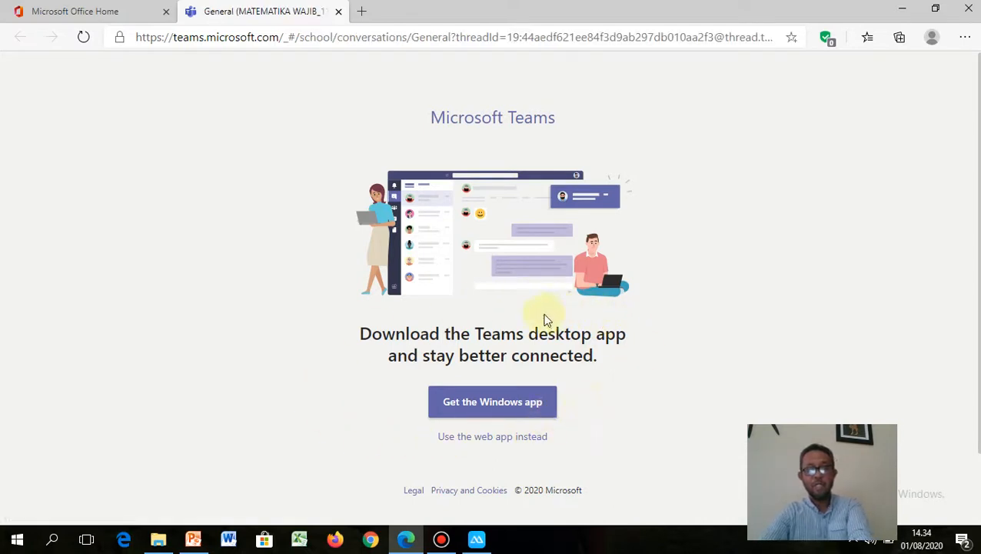
Step: Choose the Teams web app and open the MATEMATIKA WAJIB_11MIPA 2 team's General channel
click(496, 436)
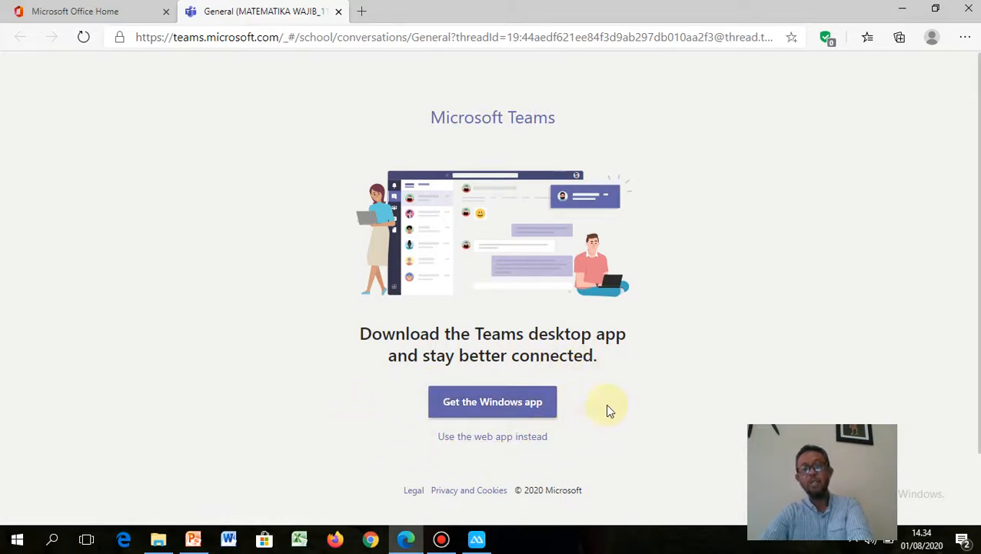
click(477, 438)
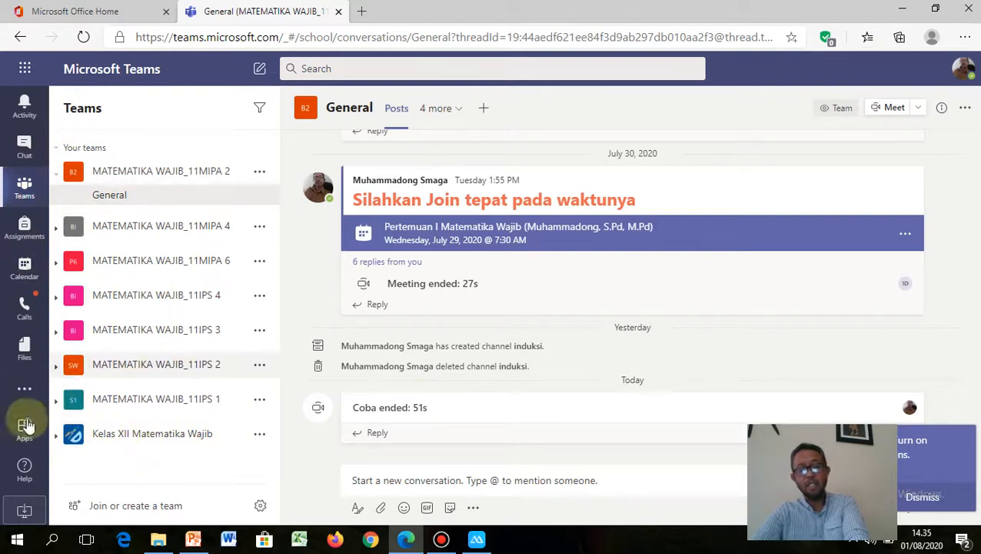
click(116, 439)
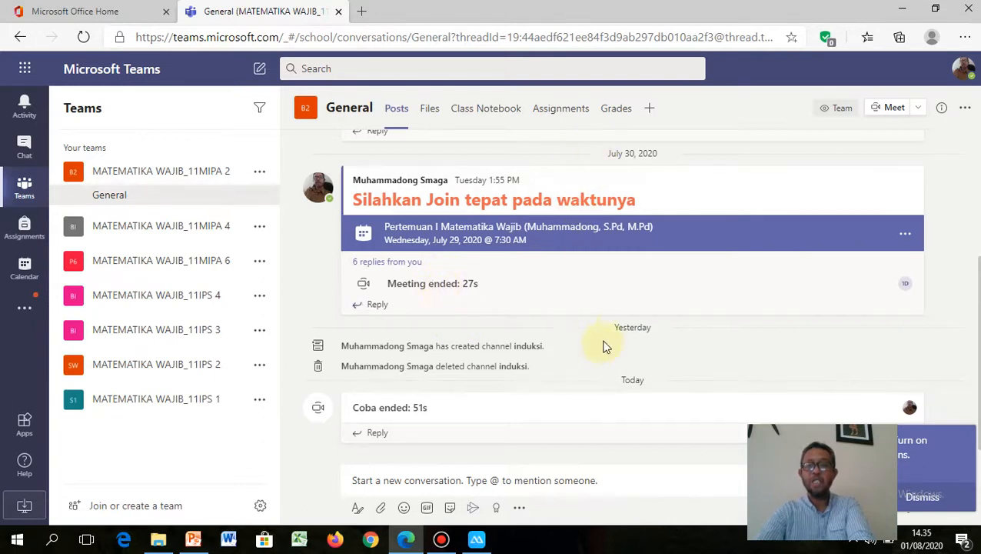
Step: Minimize Edge, launch the Teams desktop app and enter the school account e-mail address
click(904, 13)
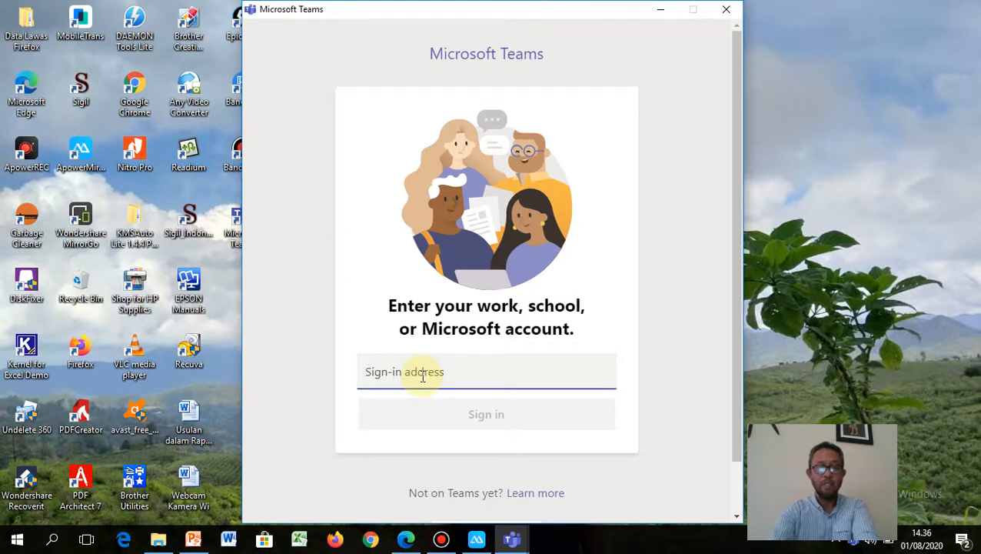
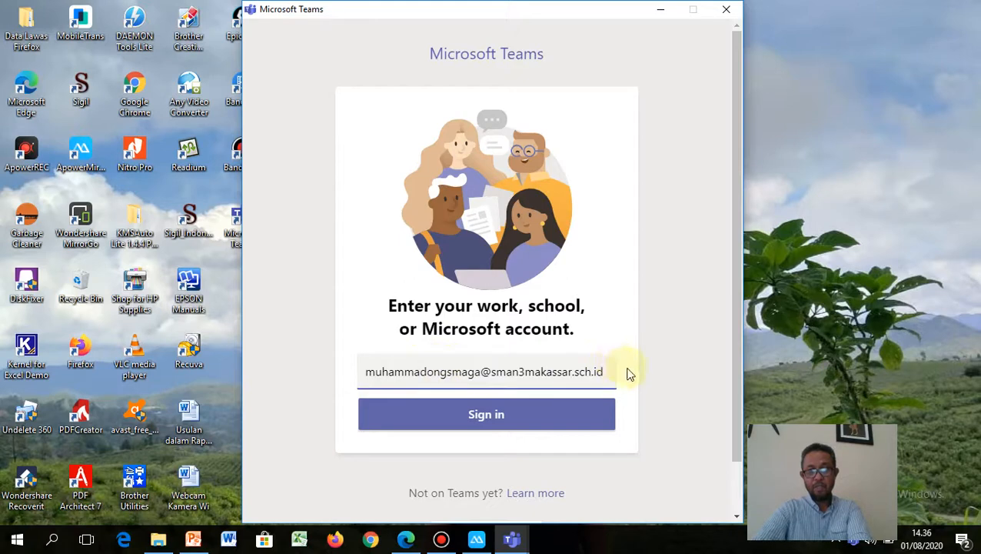
Step: Submit the account address, enter the password in the Sandi field and confirm with Masuk
click(493, 414)
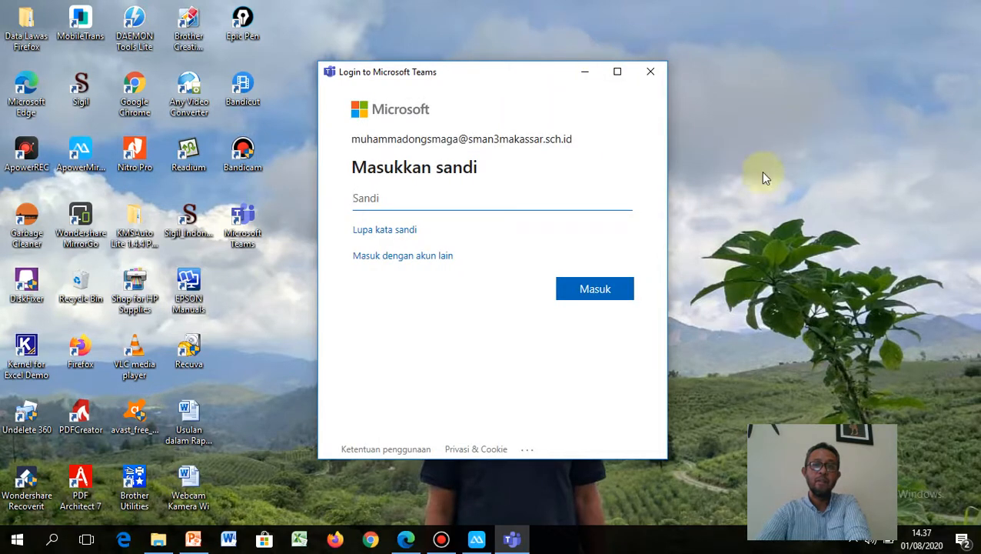
text(•)
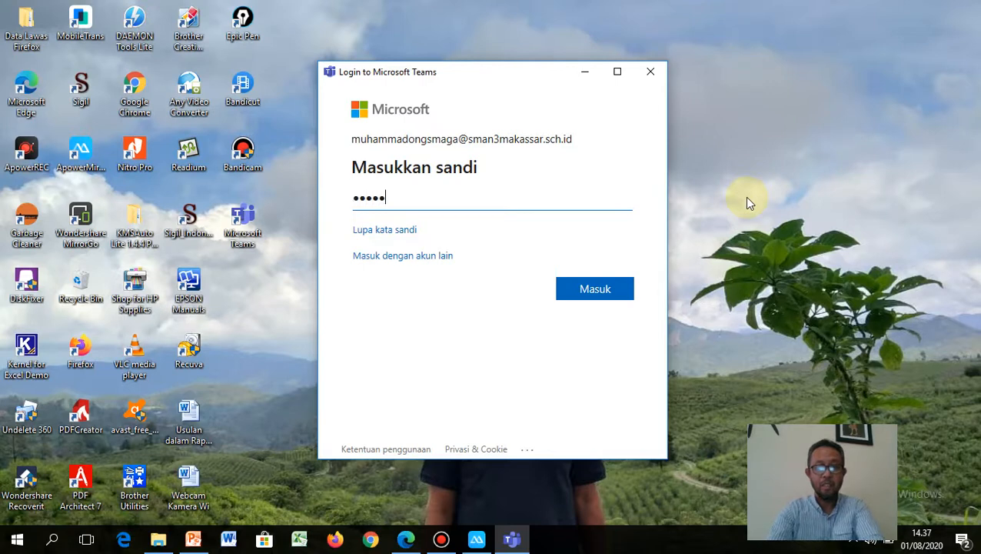
text(•••••••••)
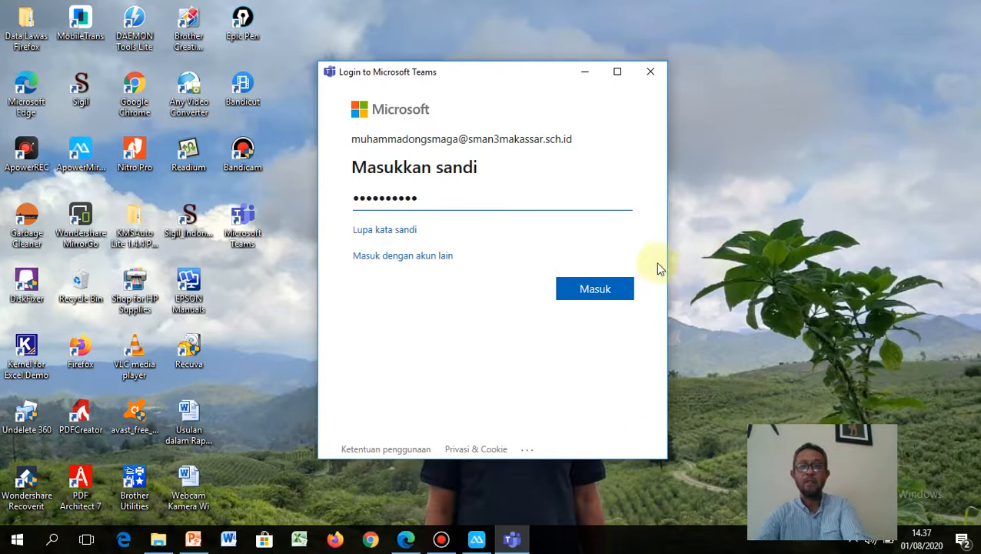
click(605, 288)
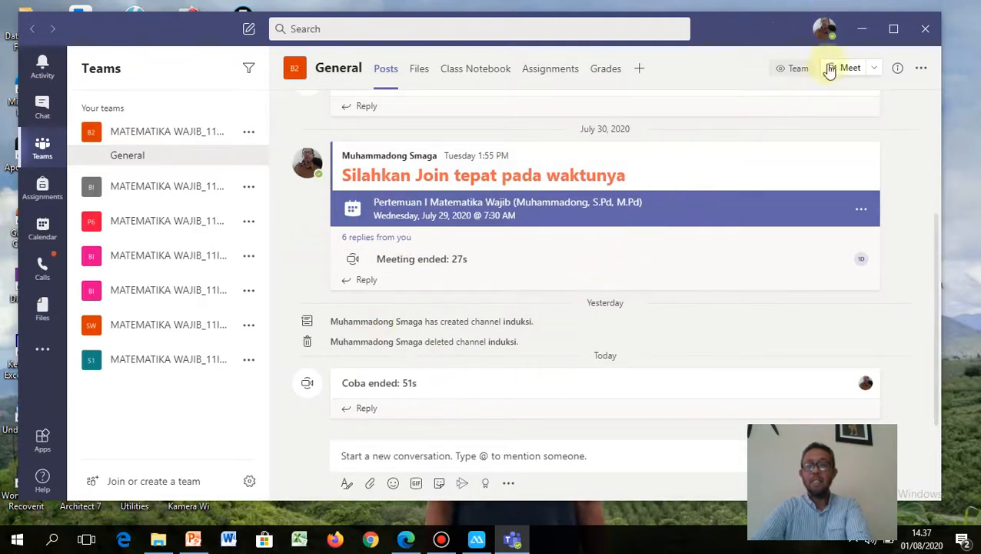
Step: Minimize Teams and launch Microsoft Teams from the mirrored phone's app drawer
click(863, 34)
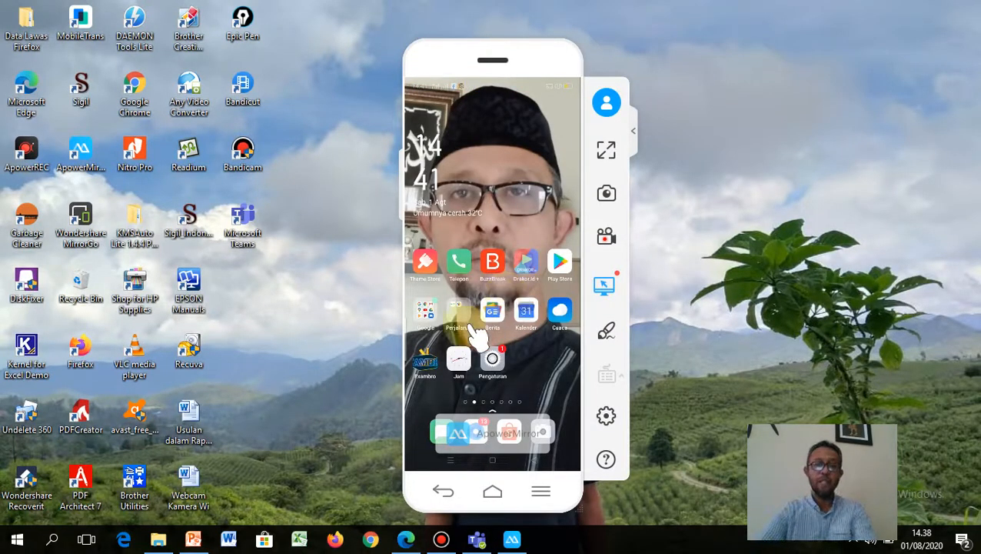
drag(491, 355, 498, 235)
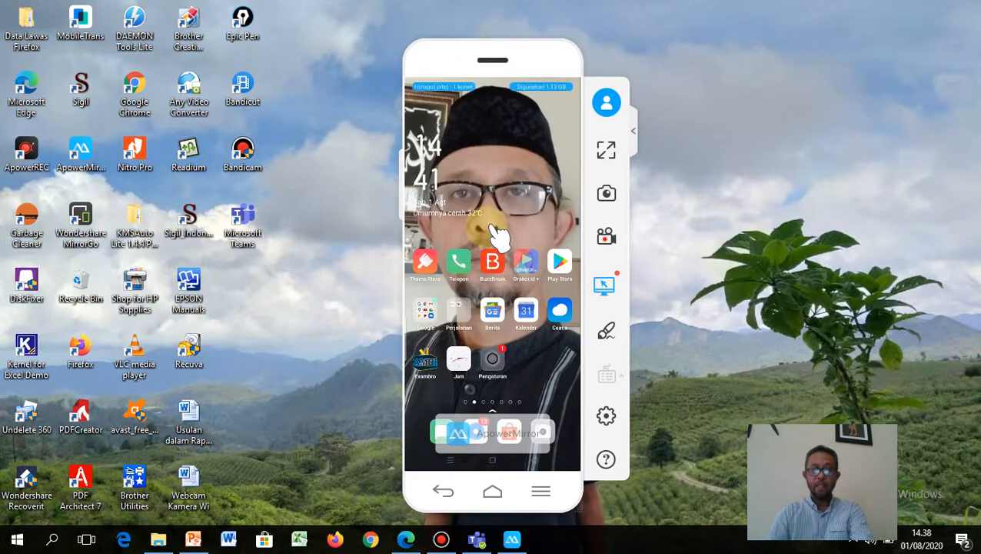
scroll(522, 296, down, 6)
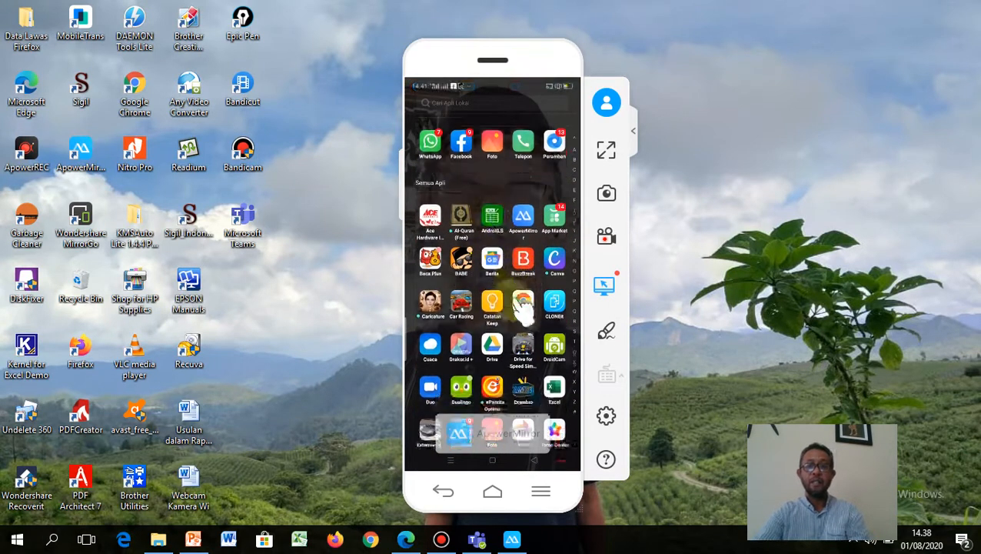
scroll(491, 375, down, 6)
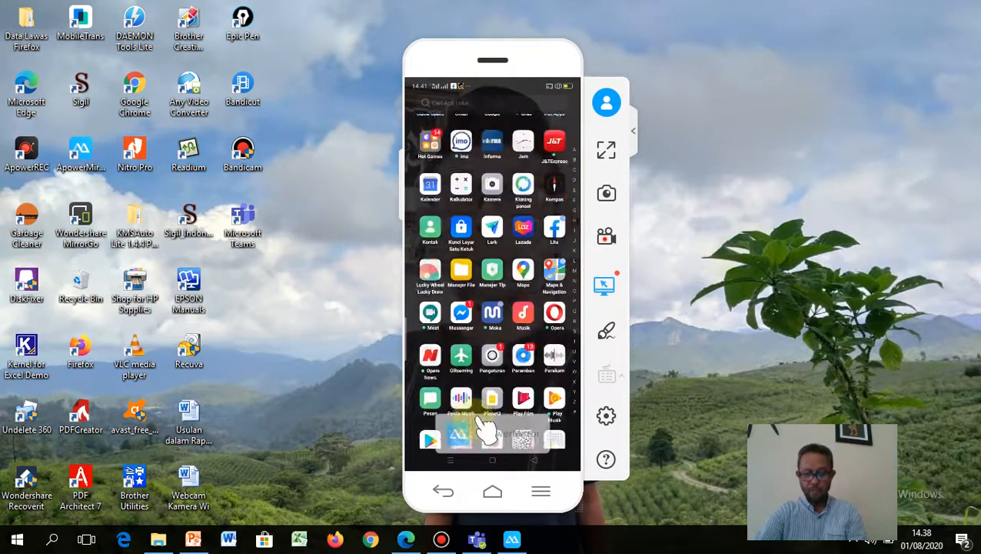
scroll(496, 433, down, 2)
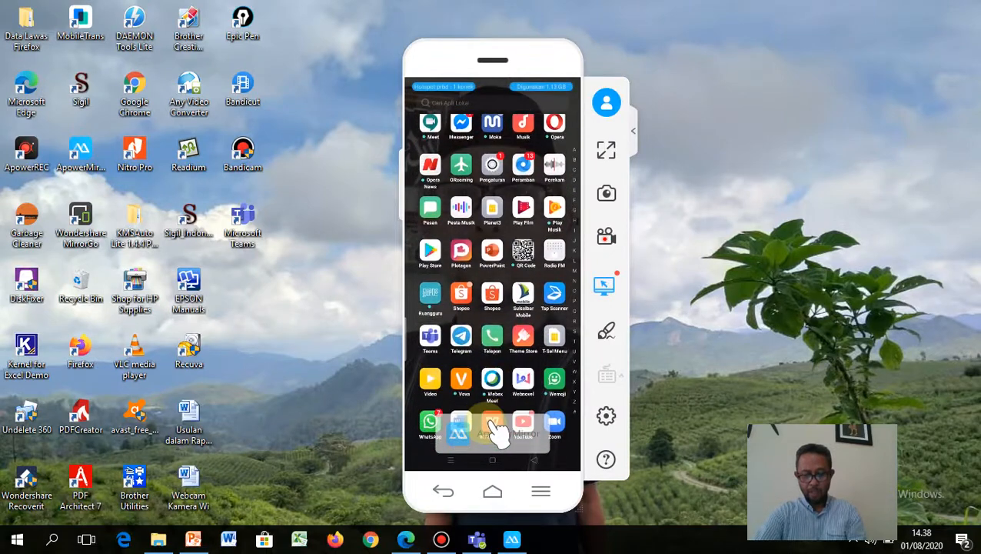
click(433, 345)
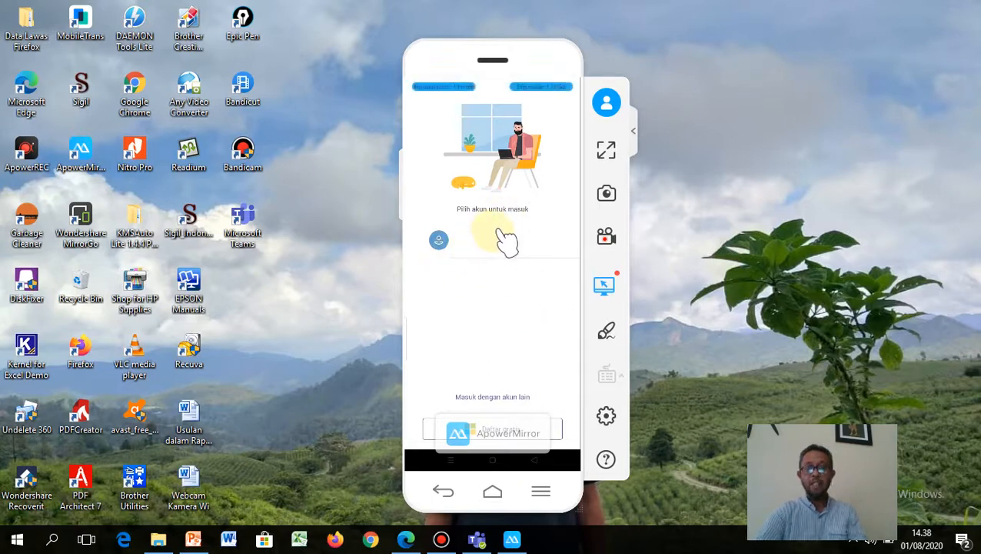
Step: Choose sign in with an account, enter the school e-mail address, review it and tap Masuk
click(505, 240)
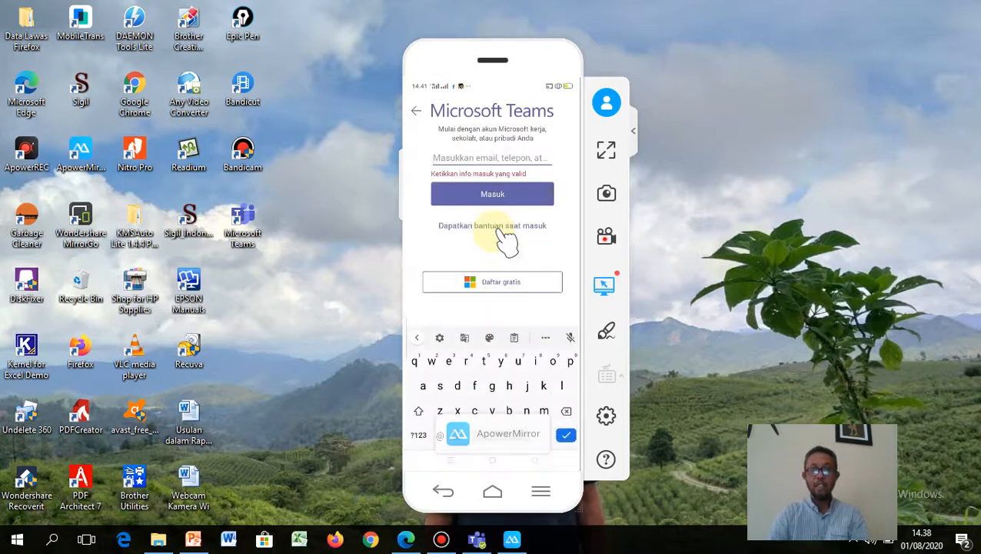
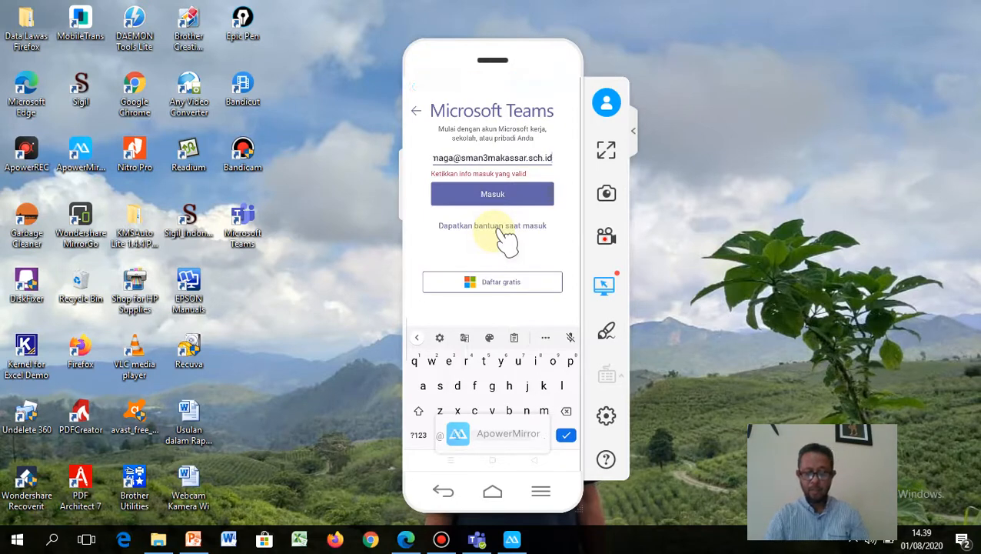
key(Left)
key(Left)
key(Left)
key(Left)
key(Left)
key(Left)
key(Left)
key(Left)
key(Left)
key(Left)
key(Left)
key(Left)
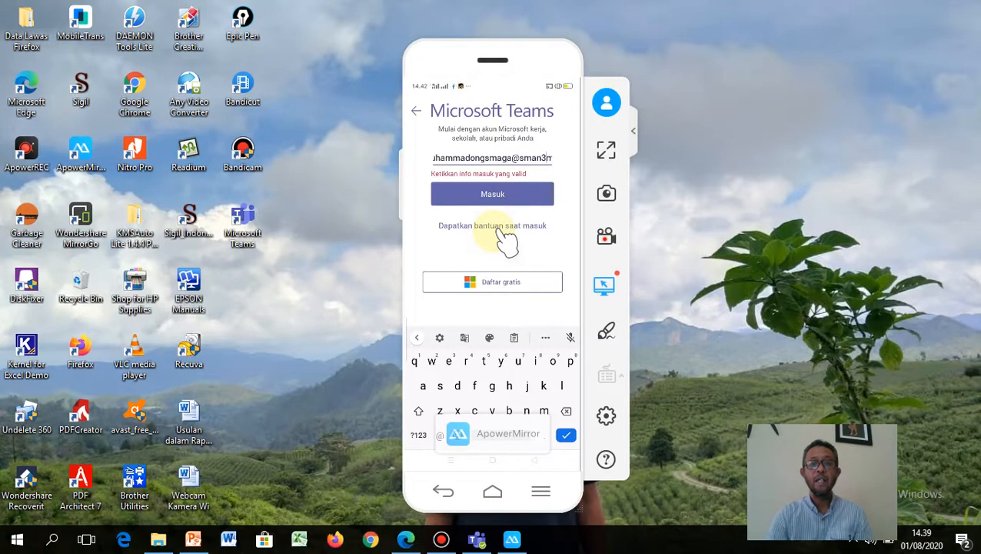
click(464, 158)
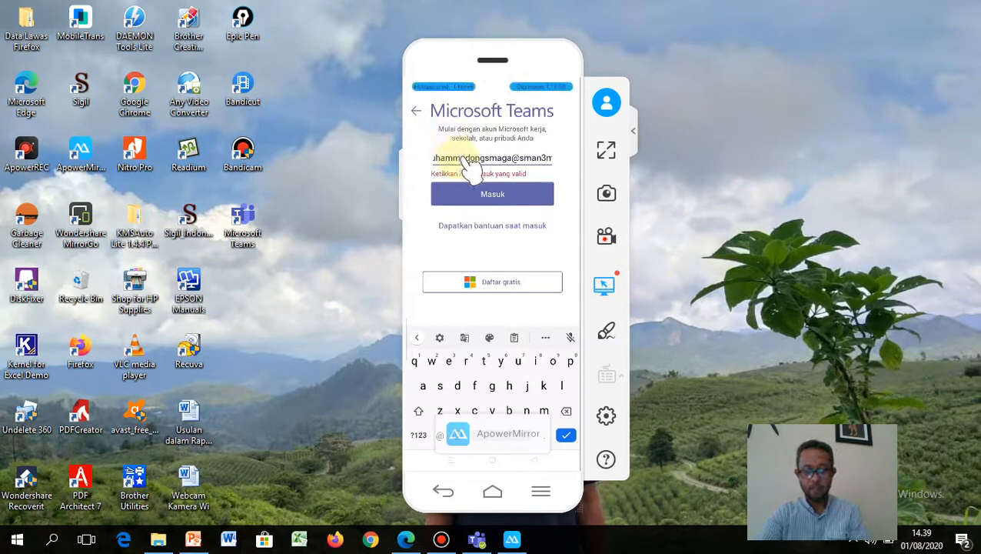
click(495, 159)
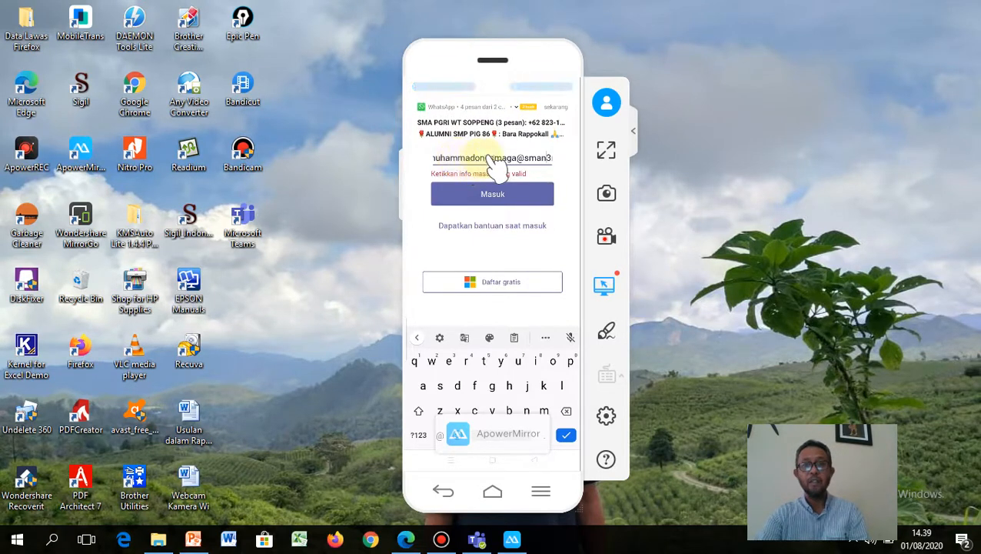
click(494, 195)
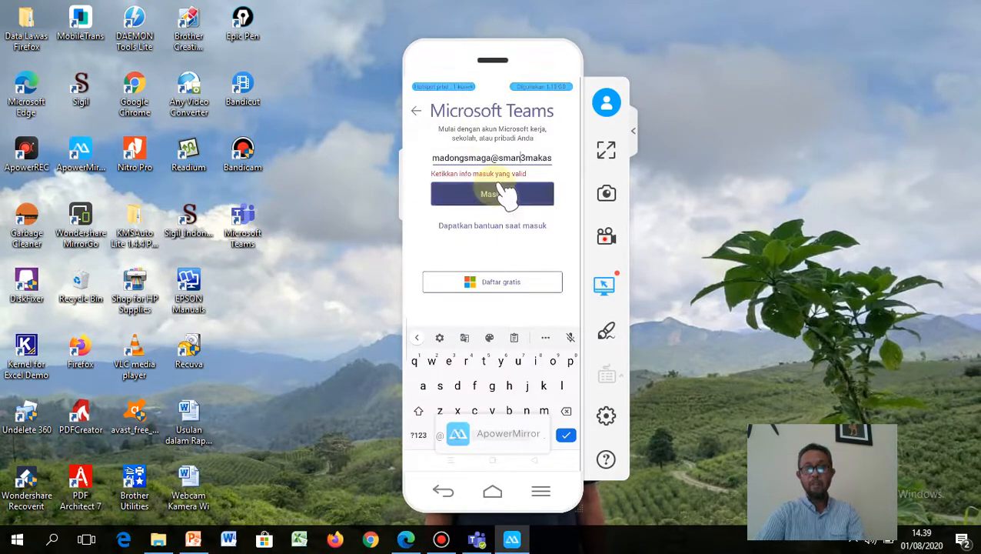
Step: Continue with Masuk, type the account password in the Sandi field and sign in
click(440, 314)
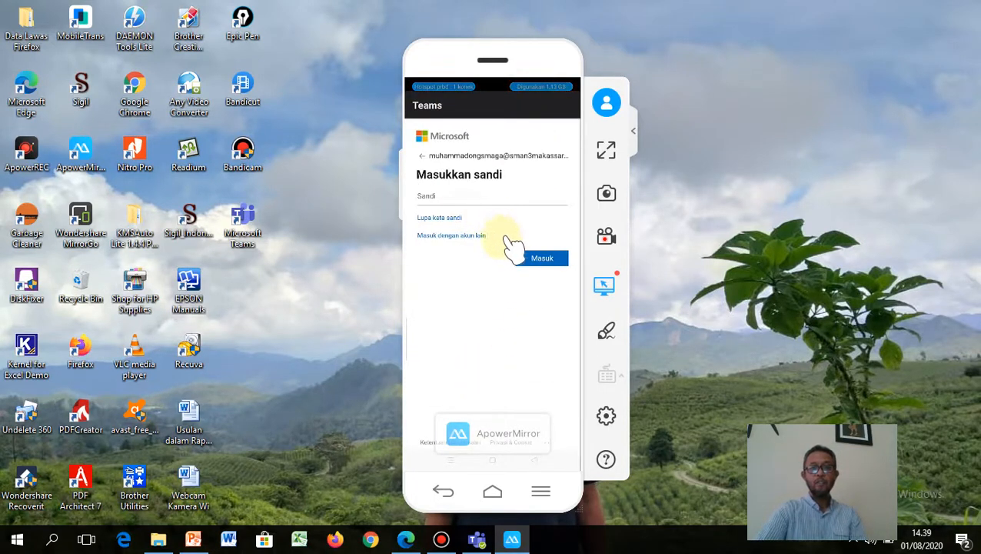
click(463, 192)
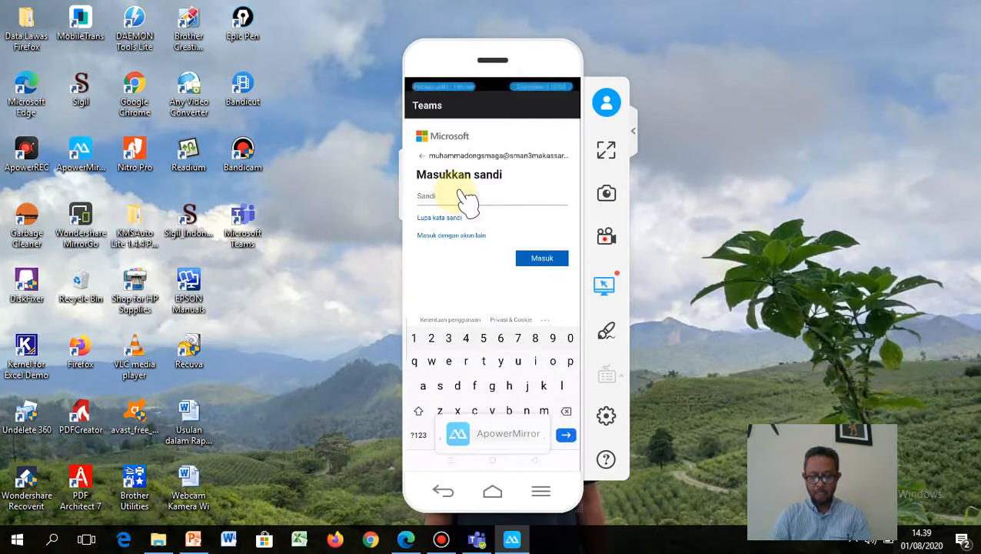
key(shift)
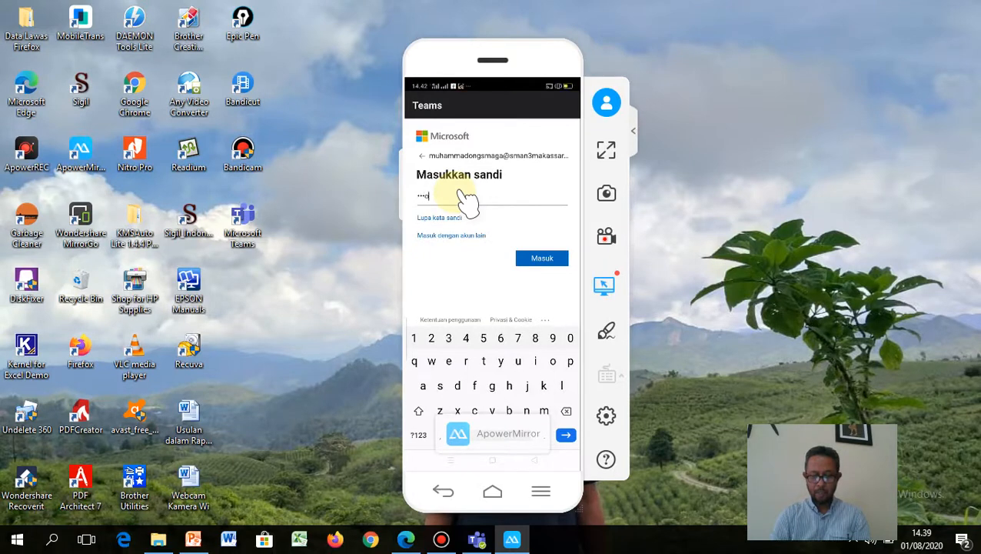
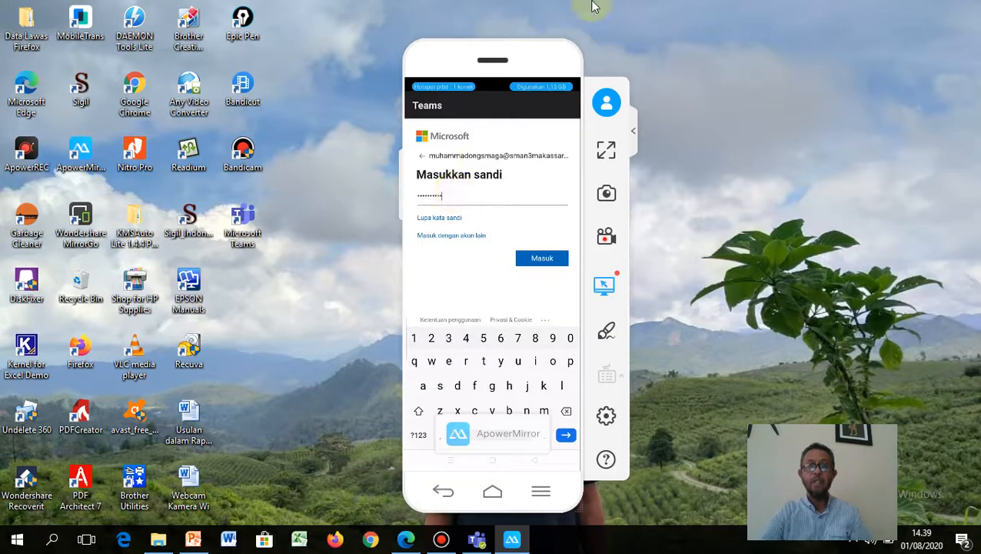
click(542, 259)
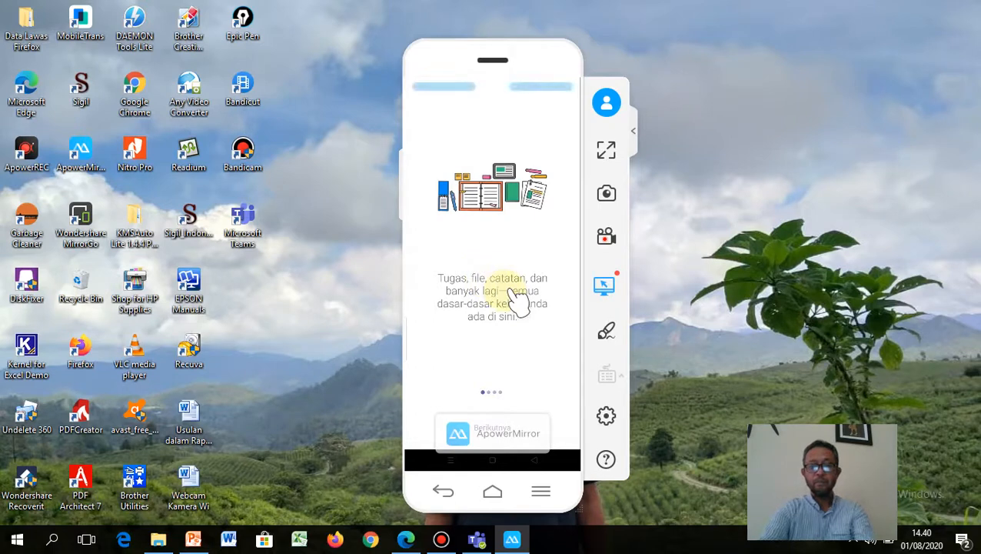
Step: Skip the welcome slides and visit the Obrolan, Tim, Tugas and Kalender tabs
click(485, 433)
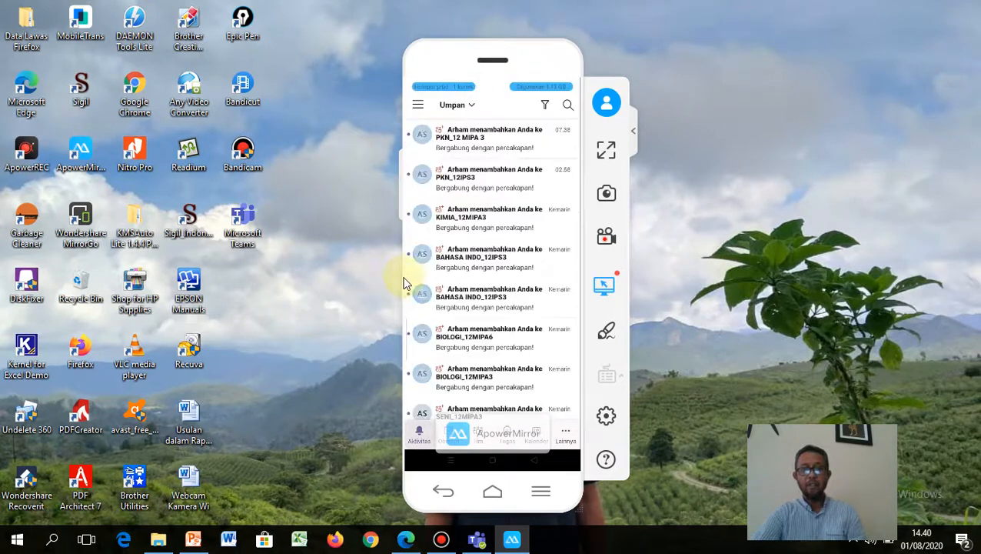
click(449, 440)
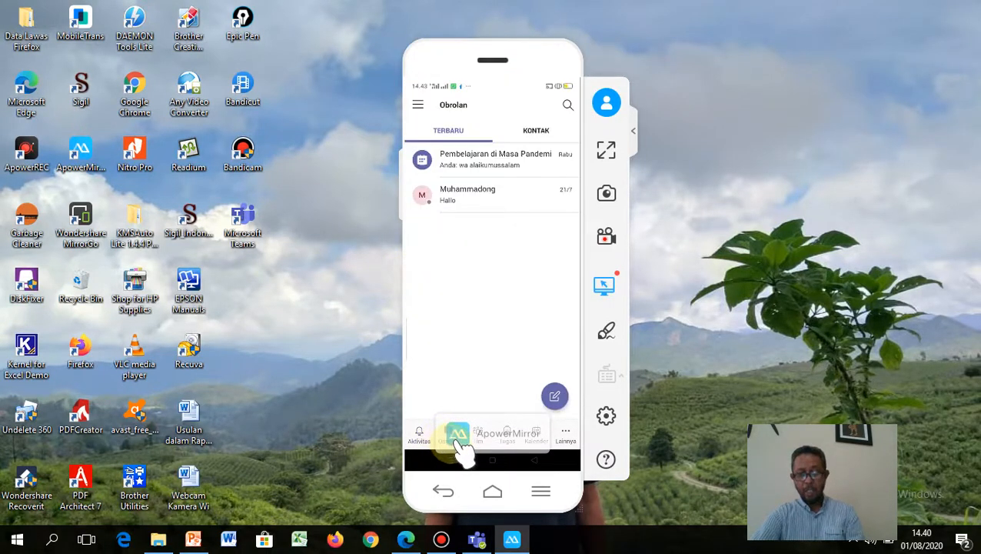
click(477, 434)
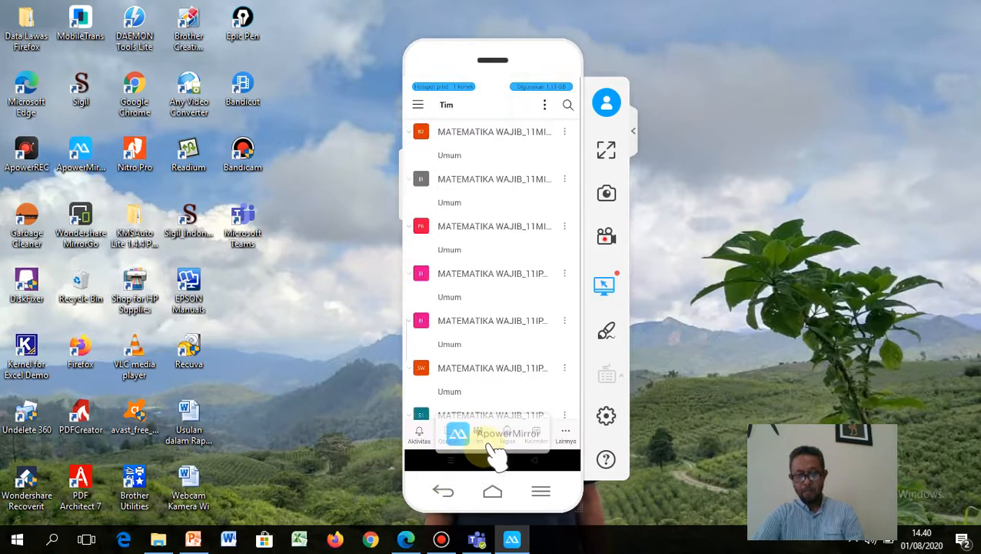
click(500, 453)
click(543, 442)
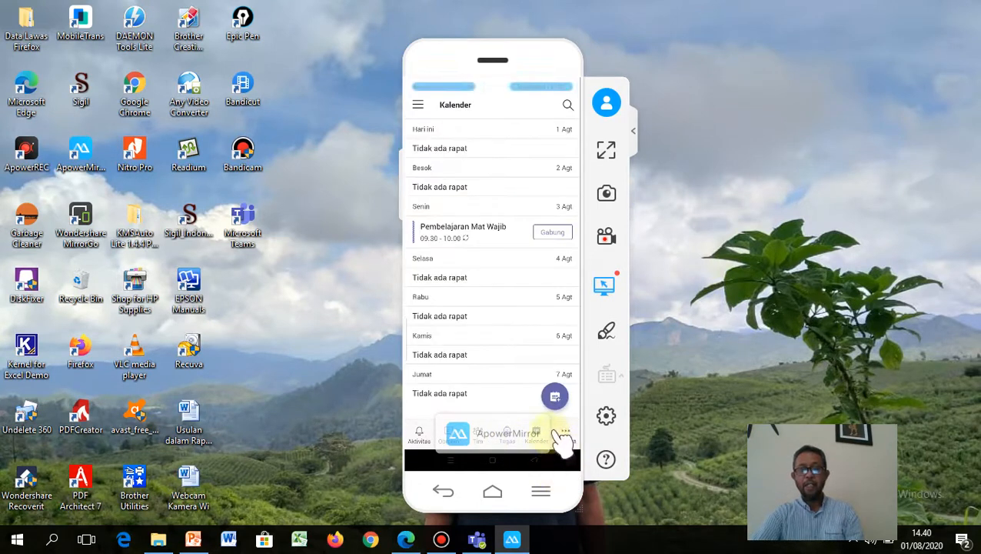
Step: Open and close the Lainnya tray, return to Tim, and minimize the ApowerMirror window
click(567, 442)
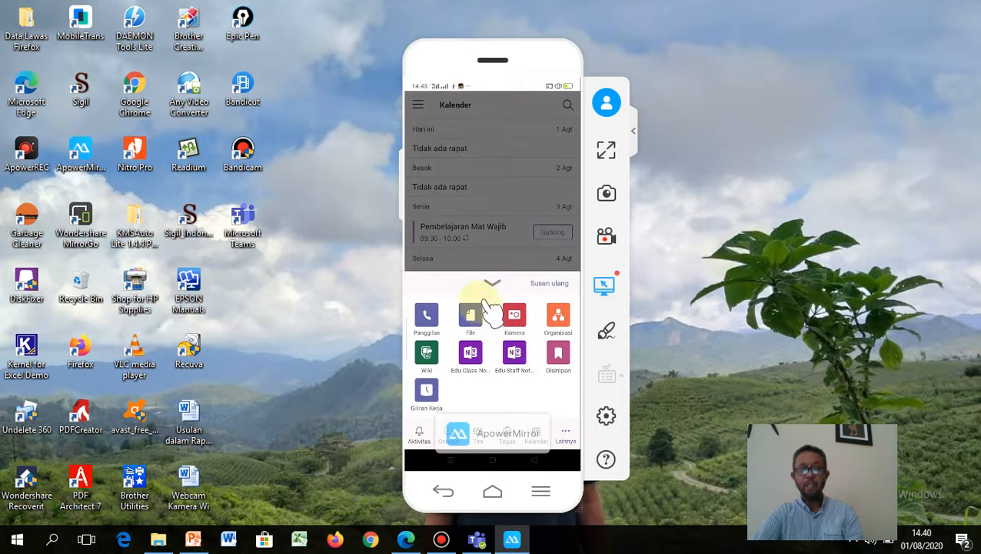
click(484, 316)
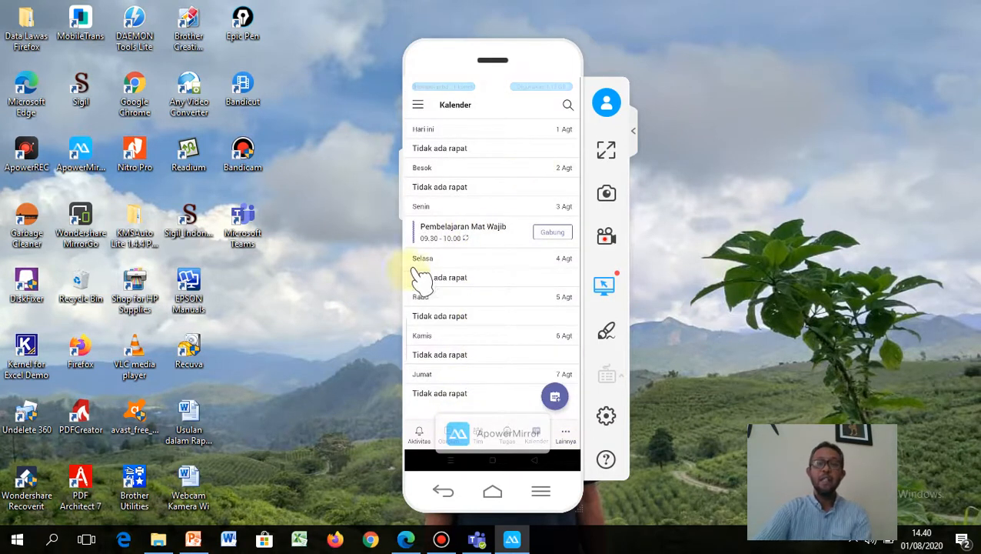
click(477, 435)
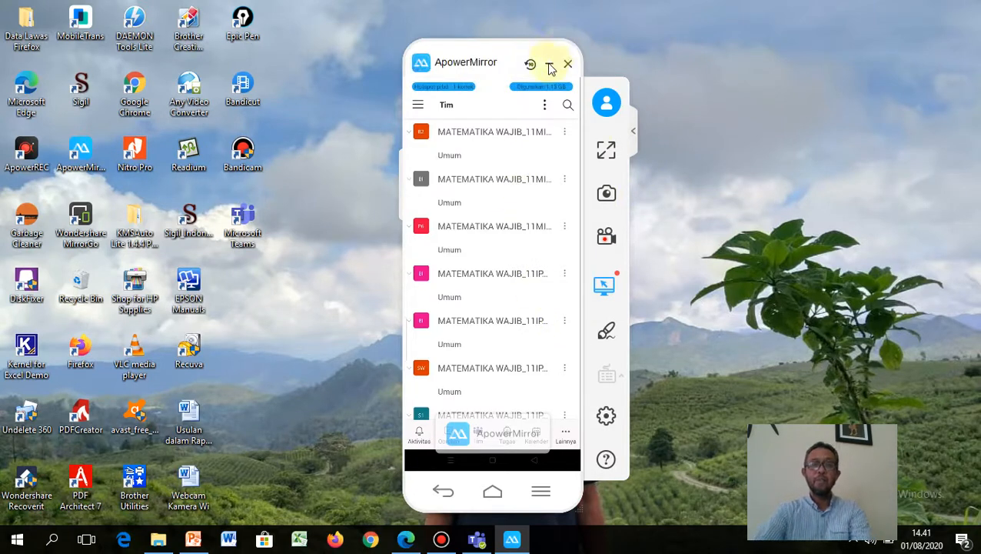
click(551, 68)
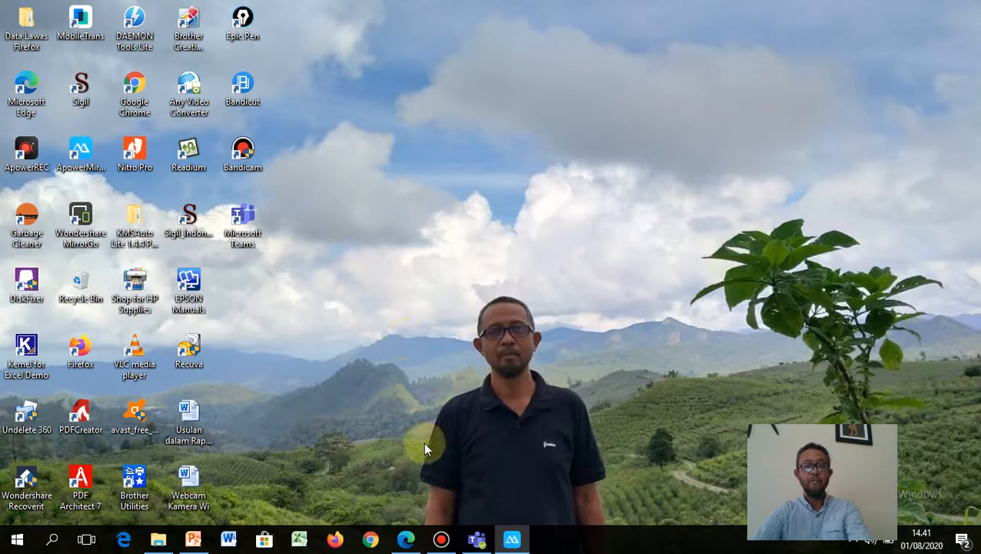
Step: Bring the Teams web window forward from the Edge taskbar icon and dismiss the Windows notification
click(405, 539)
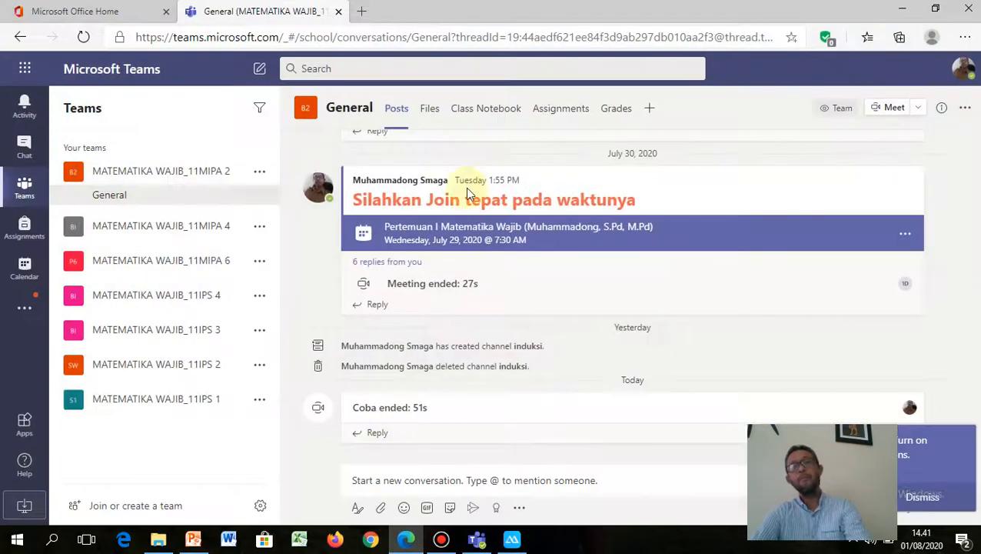
scroll(558, 252, up, 5)
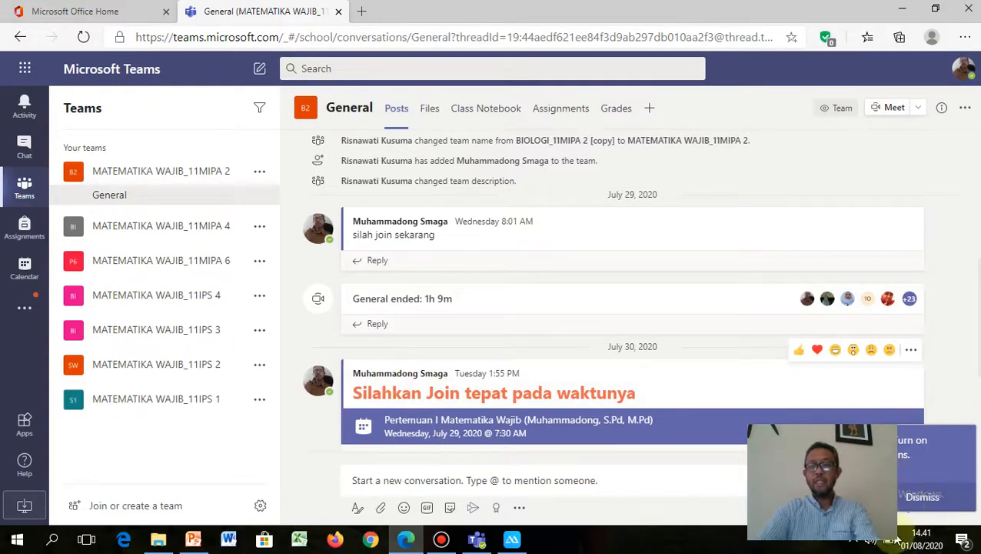
click(924, 511)
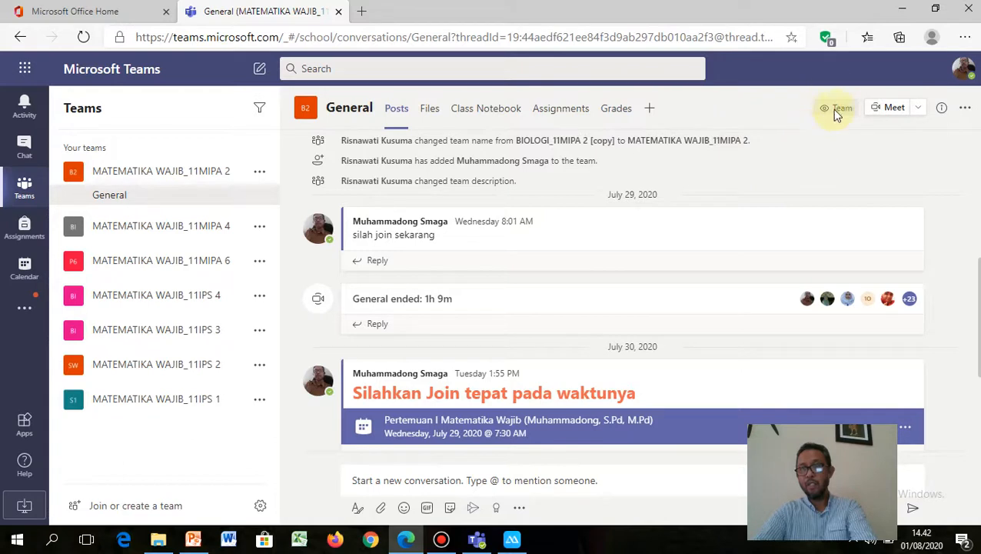
Step: From 'Join or create a team', choose Create team to reach the team-type choices
click(139, 506)
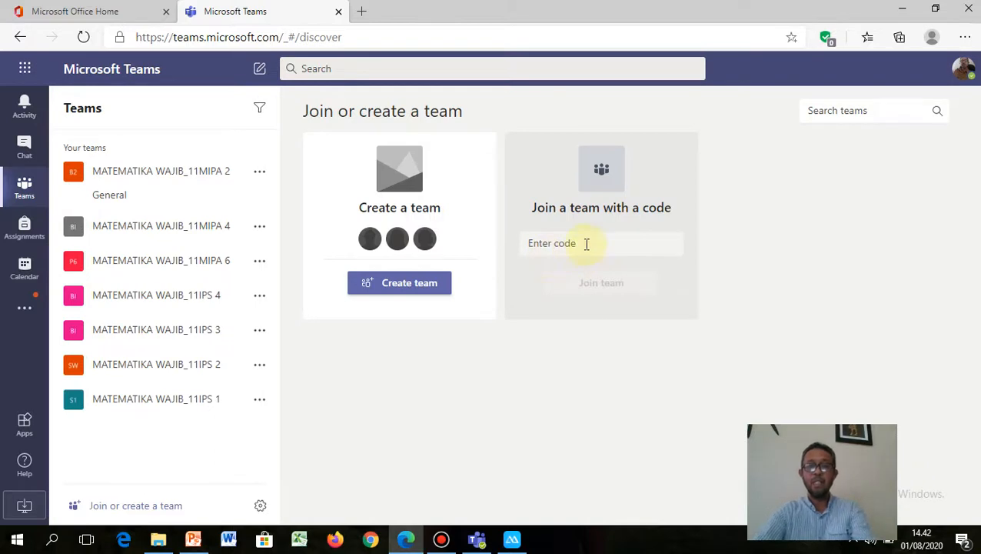
click(586, 244)
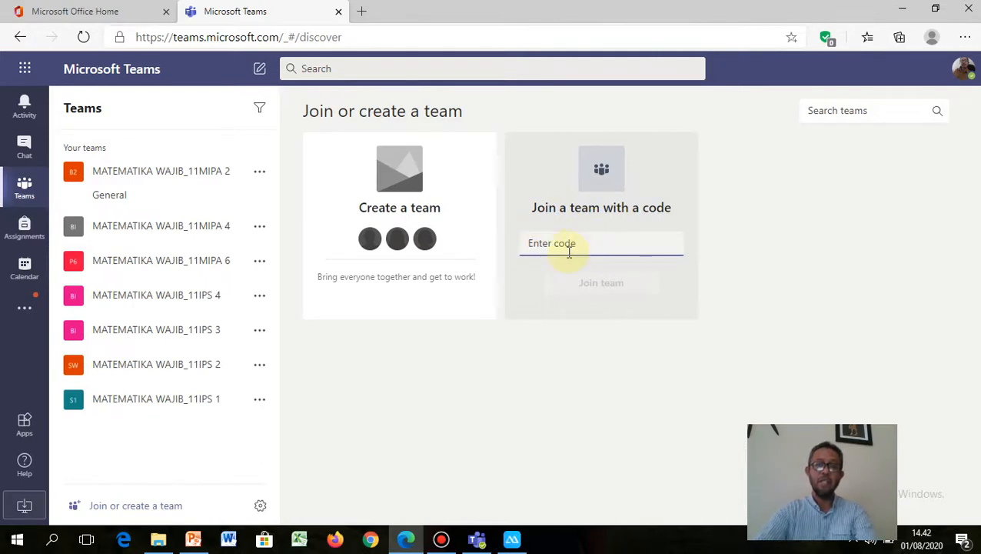
mouse_move(405, 135)
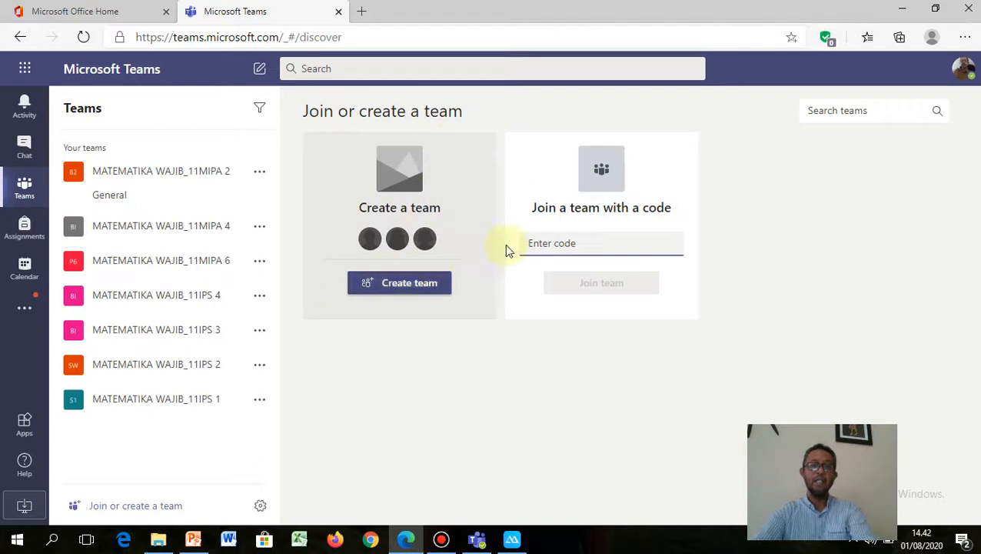
mouse_move(369, 239)
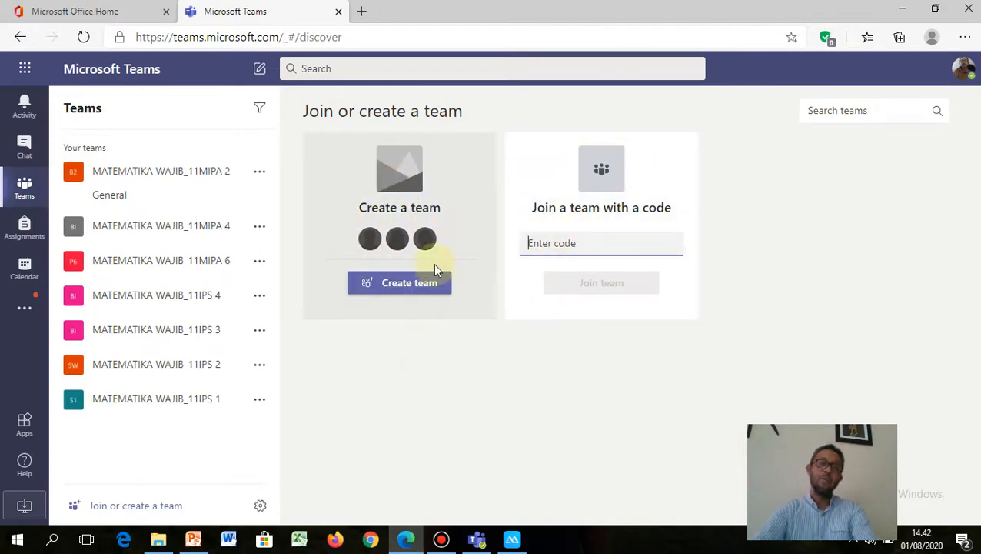
click(388, 286)
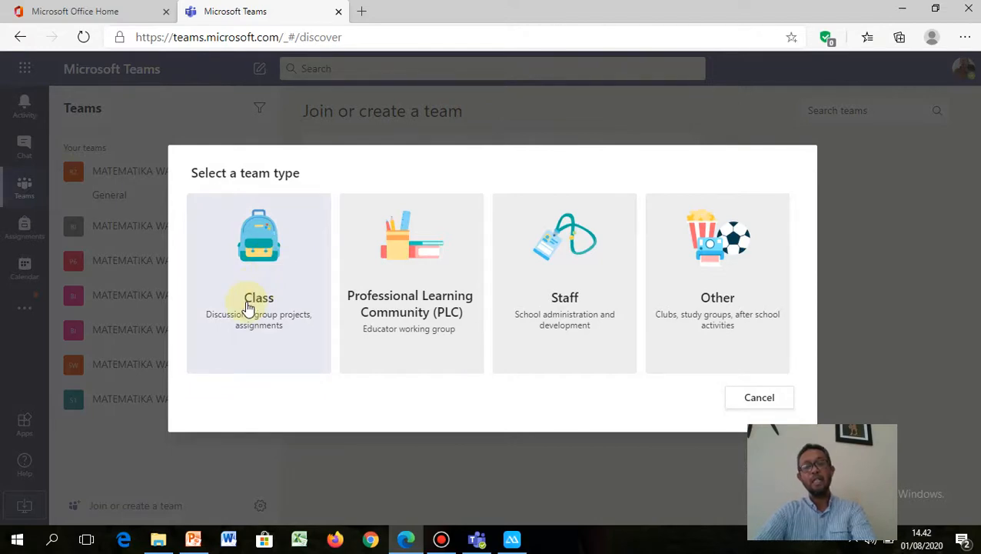
Step: Make a Class team named 'Kelas XII matematika Wajib' with description 'Tahun Pelajaran 2020/2021'
click(248, 307)
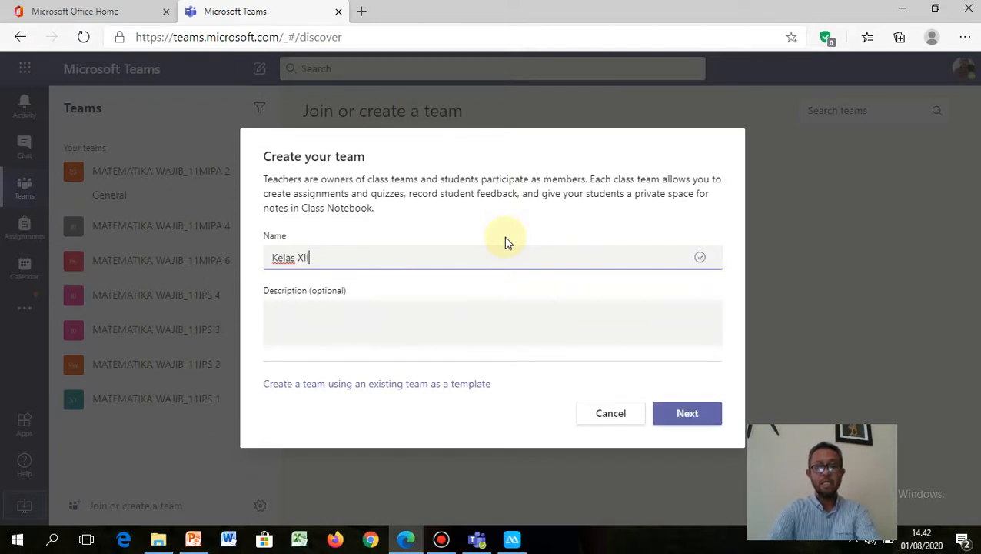
text(matika Wajib)
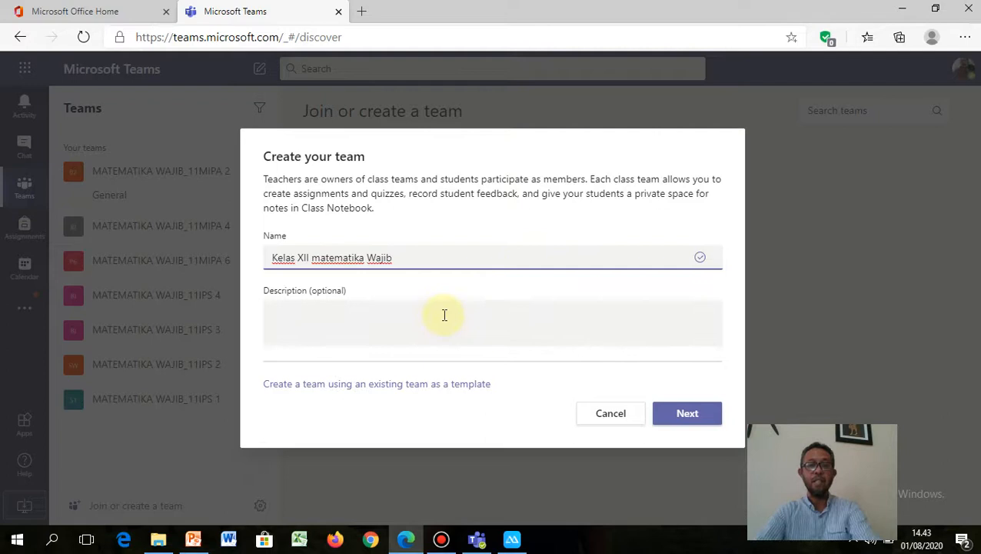
click(433, 319)
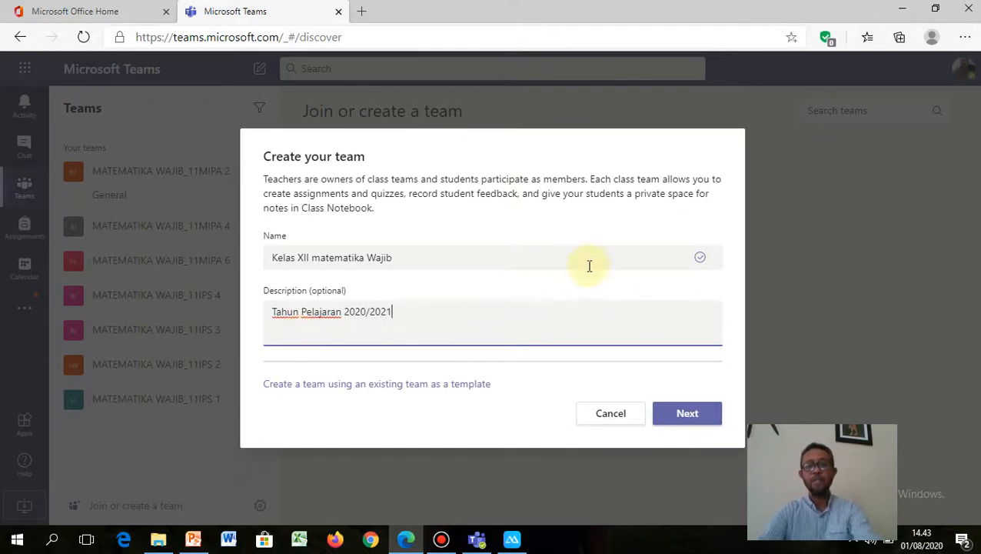
click(684, 415)
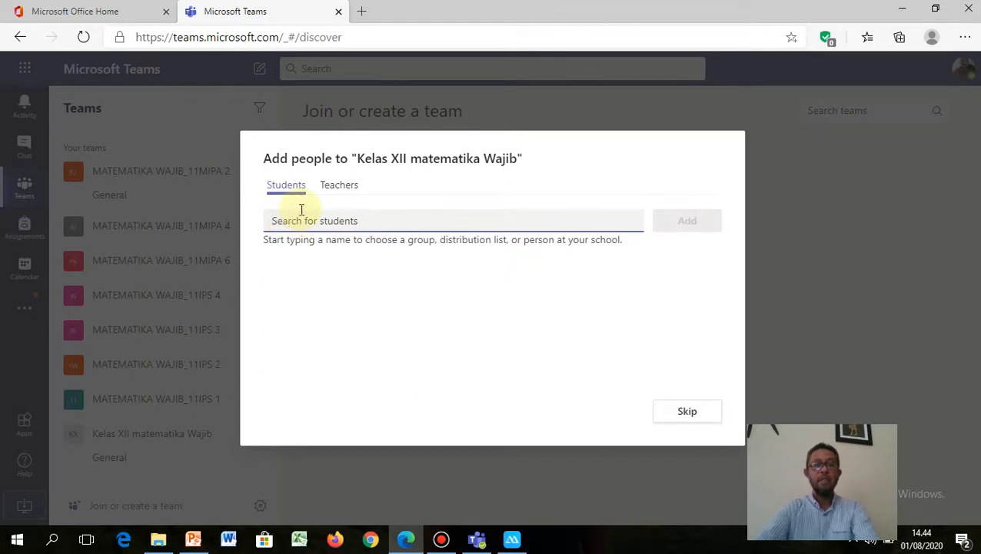
Step: Add the searched colleague as a teacher of Kelas XII matematika Wajib, then close Add people
click(333, 189)
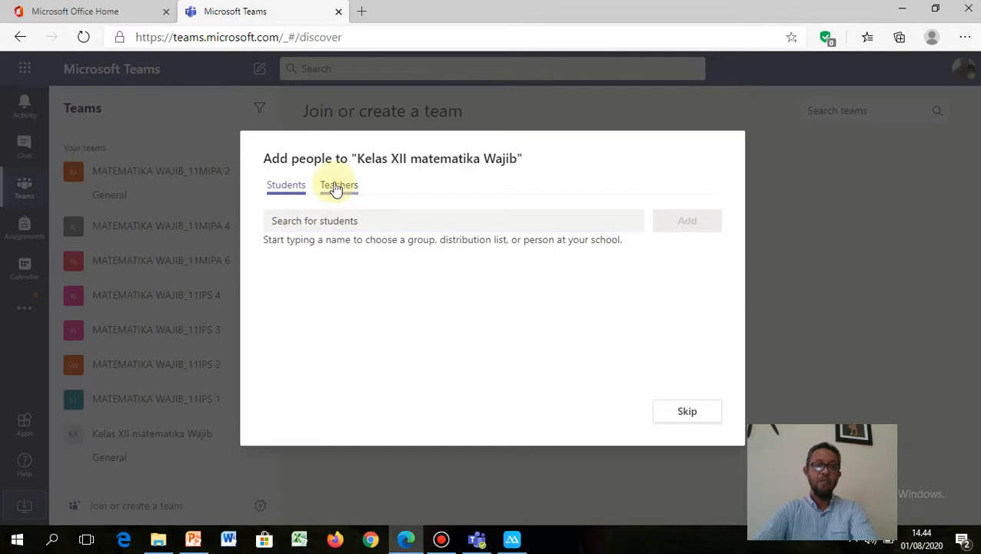
click(308, 223)
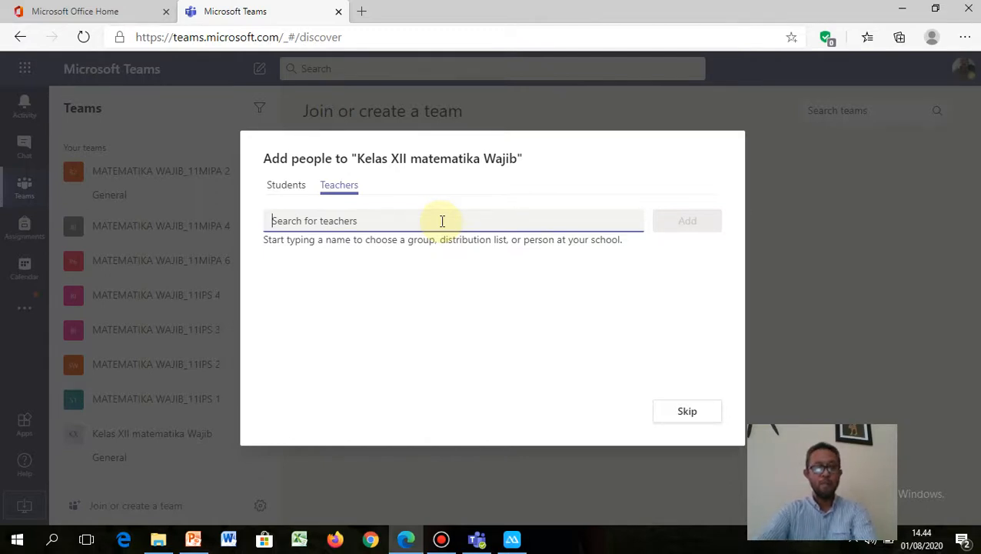
text(A)
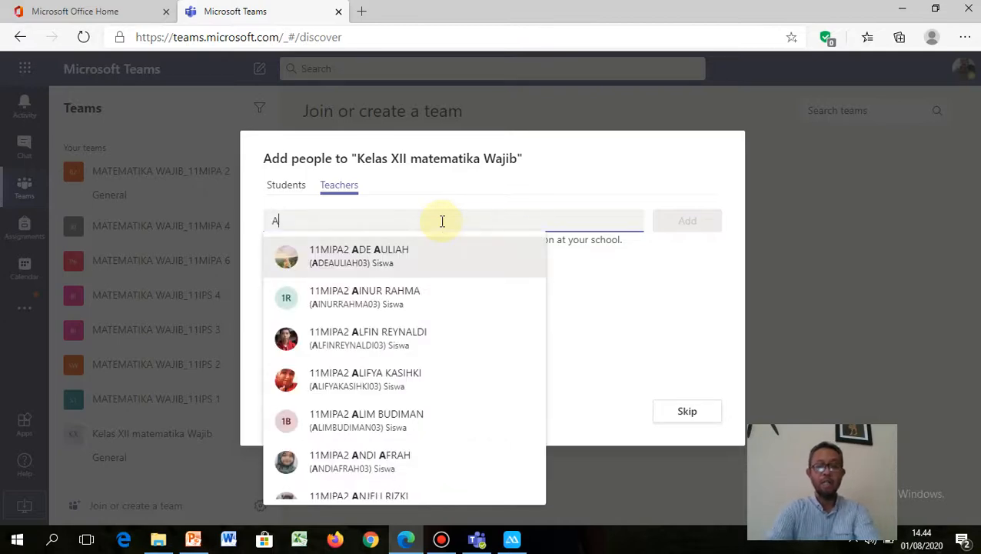
text(wa)
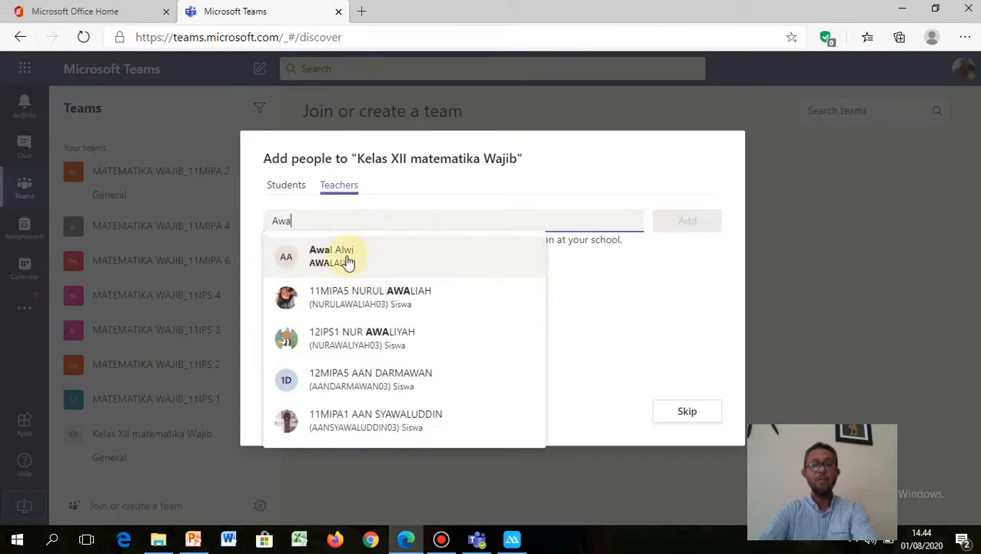
click(349, 262)
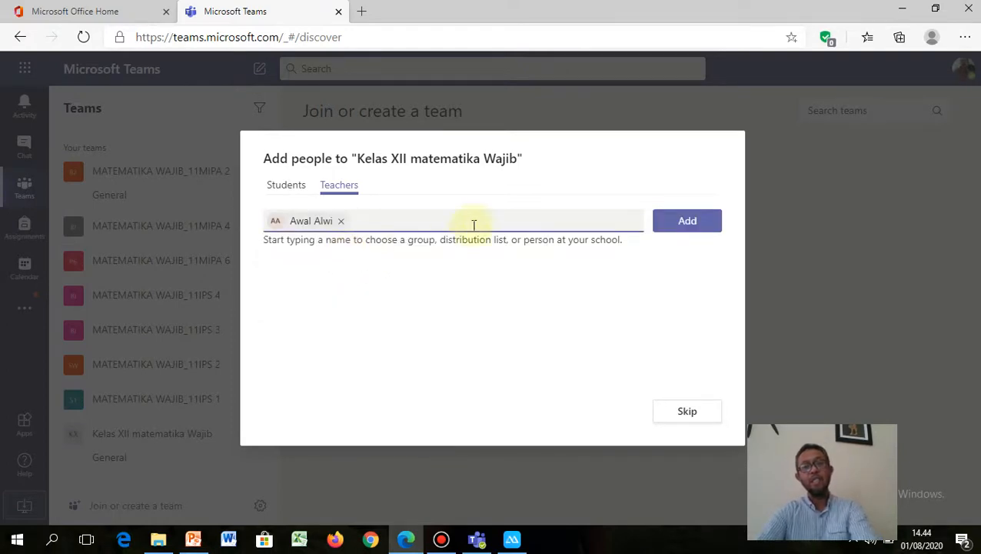
click(688, 221)
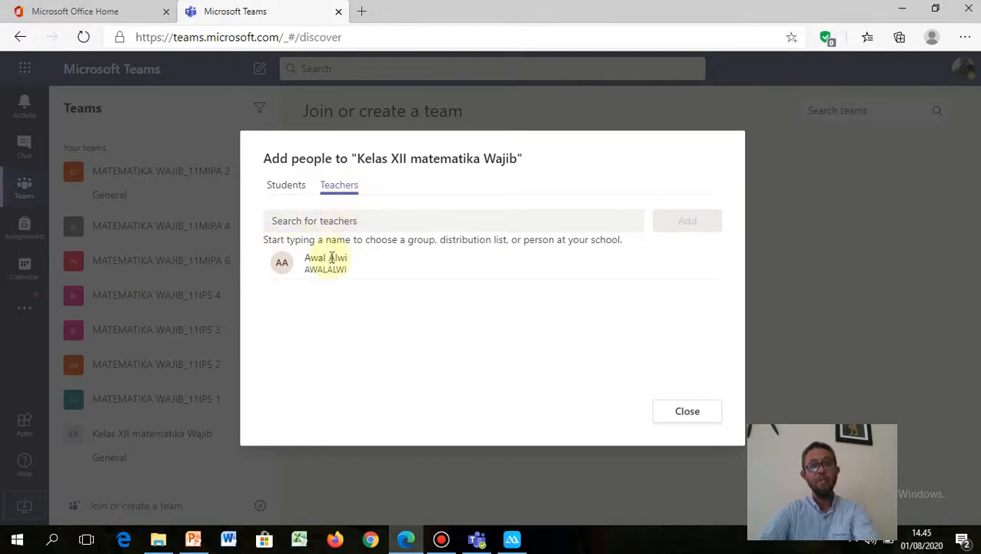
click(279, 186)
click(283, 220)
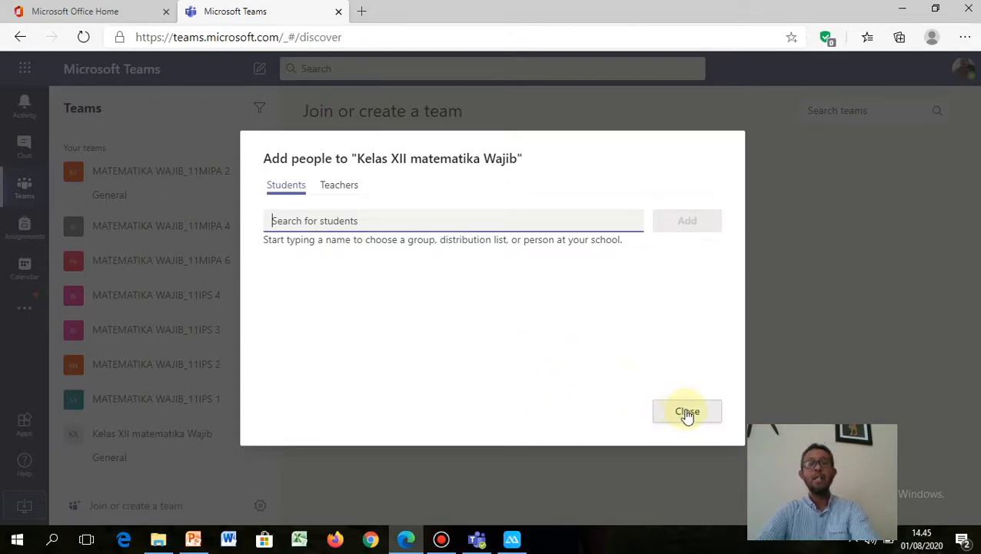
click(686, 413)
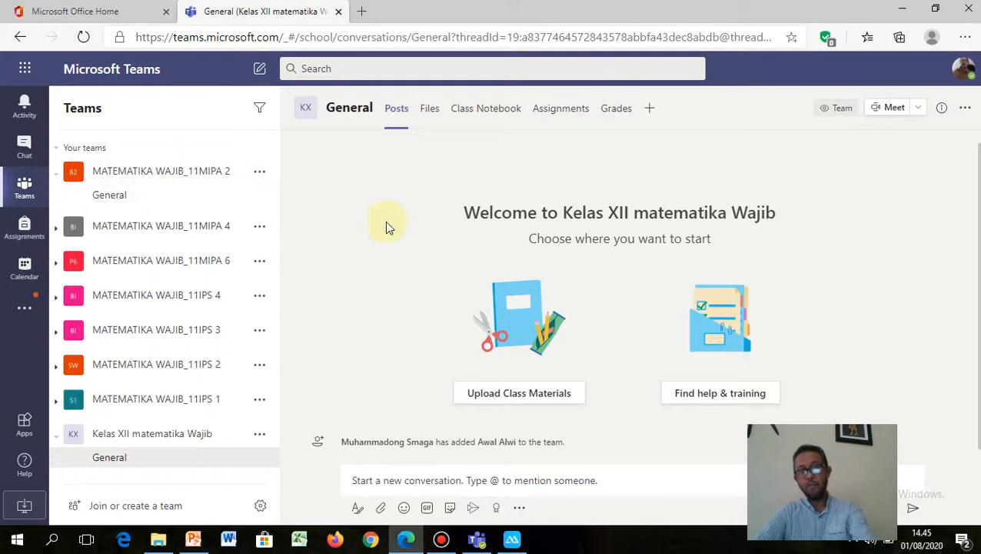
click(261, 508)
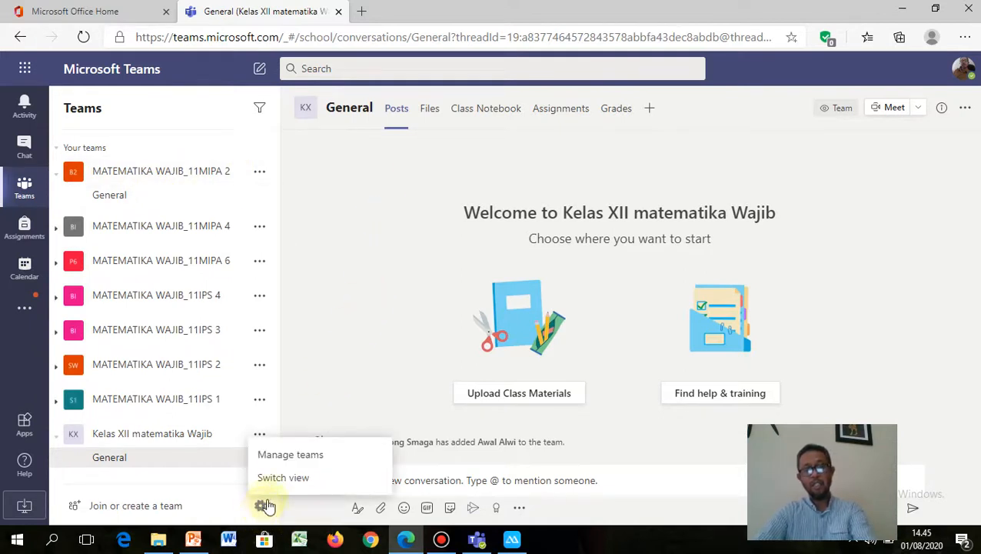
click(282, 480)
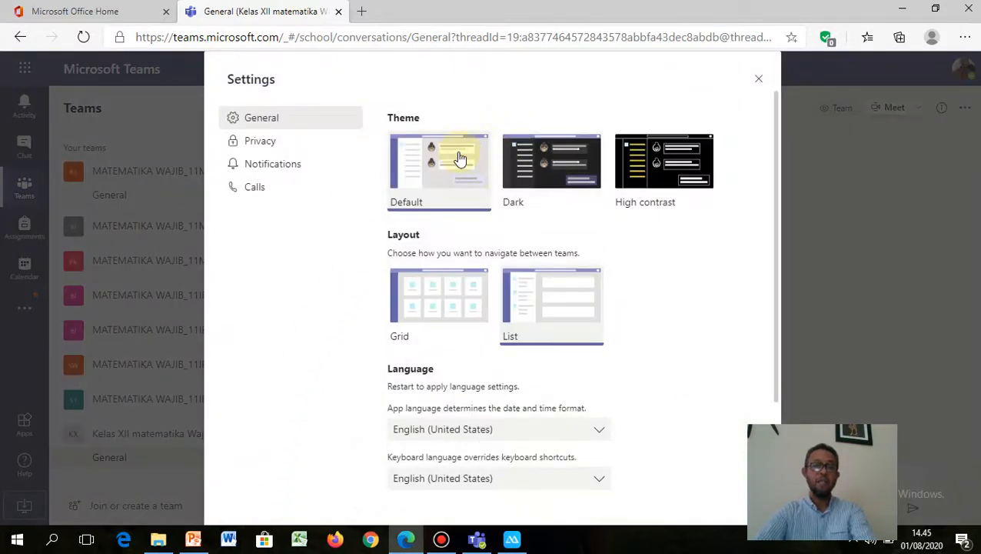
click(539, 170)
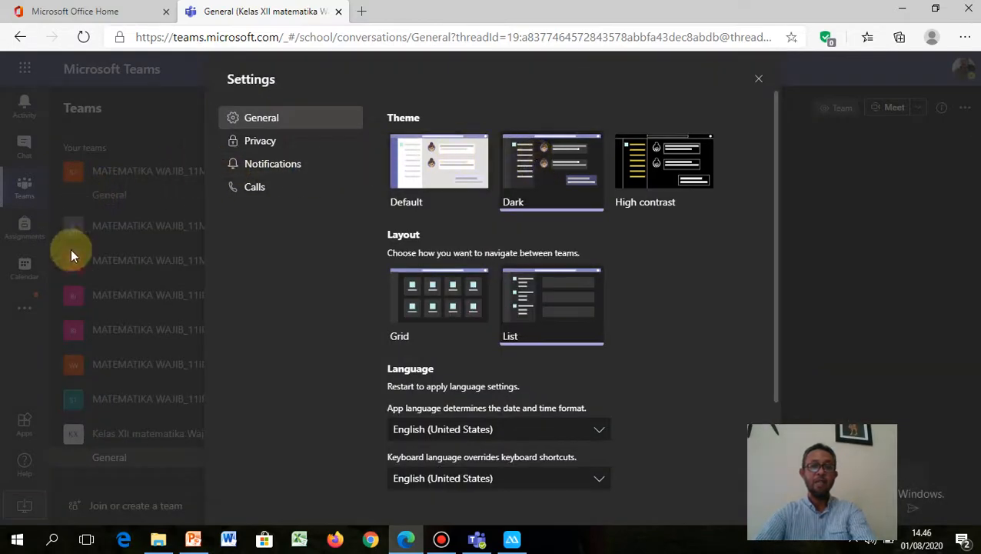
click(639, 162)
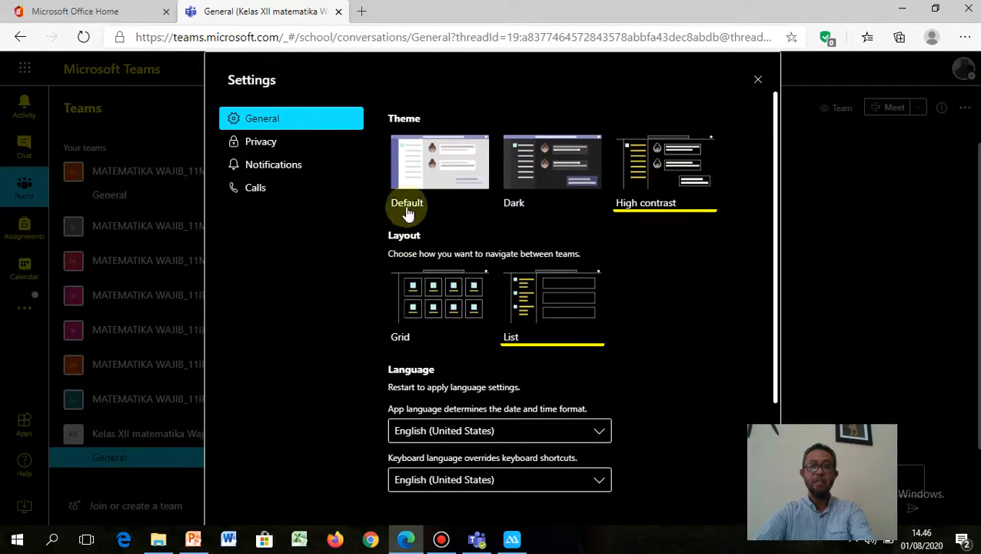
click(427, 180)
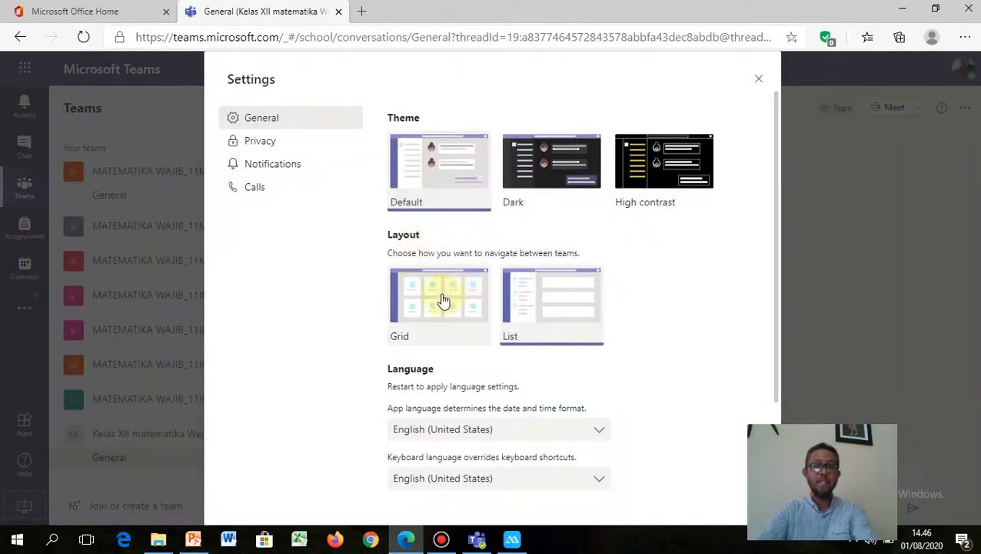
click(443, 301)
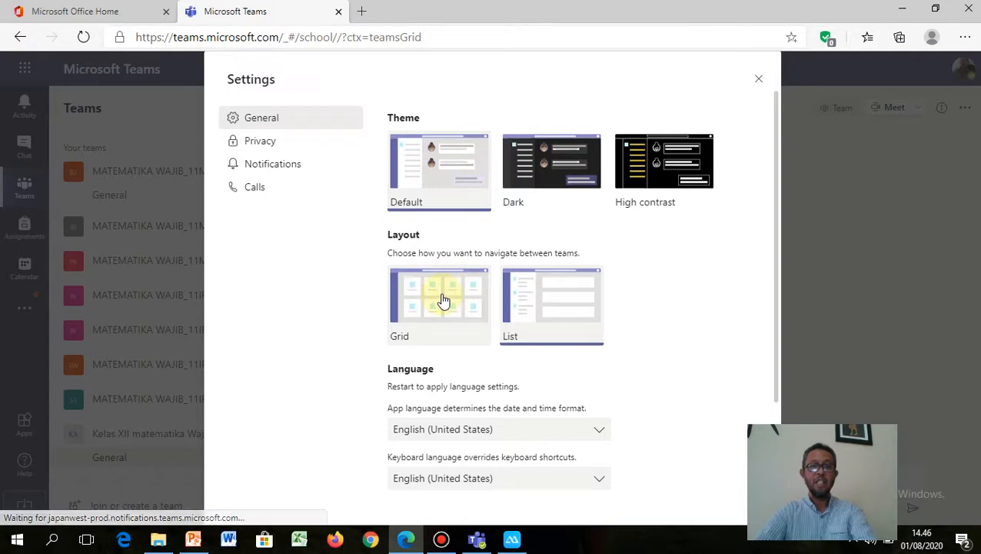
click(758, 78)
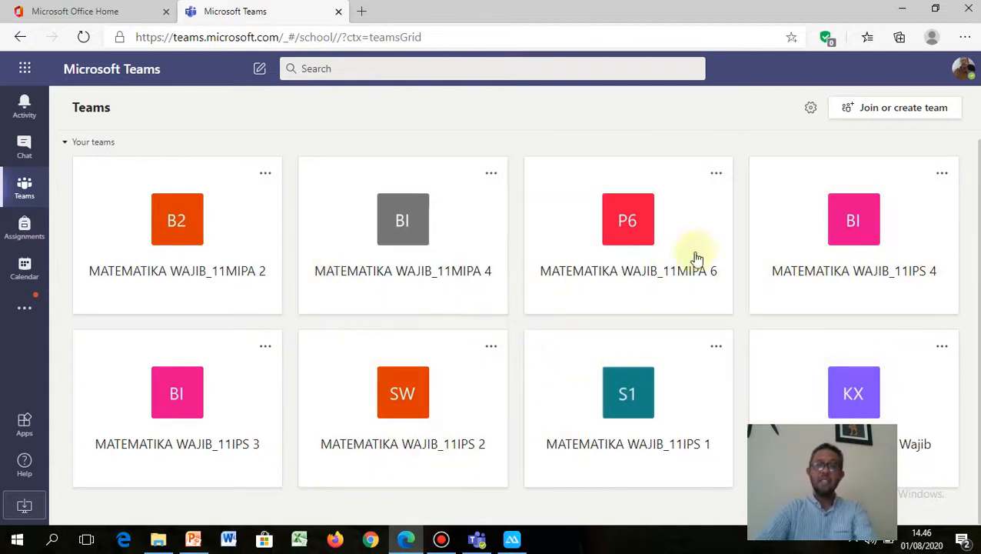
click(811, 112)
click(831, 161)
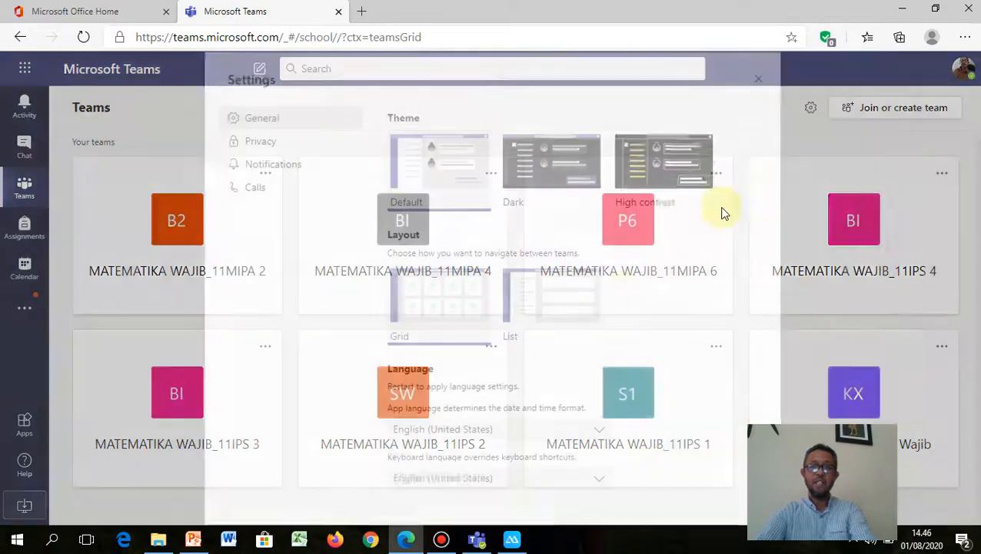
click(545, 312)
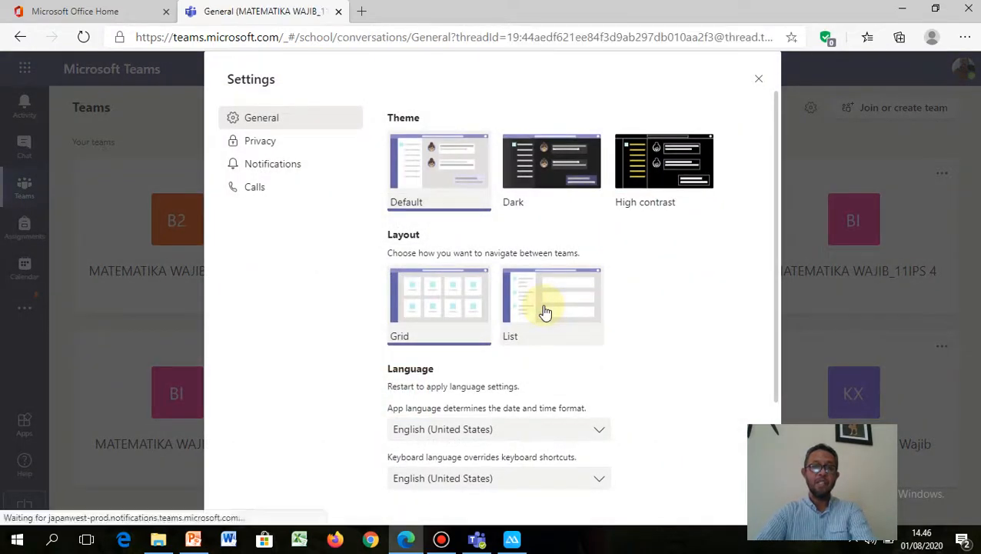
click(759, 80)
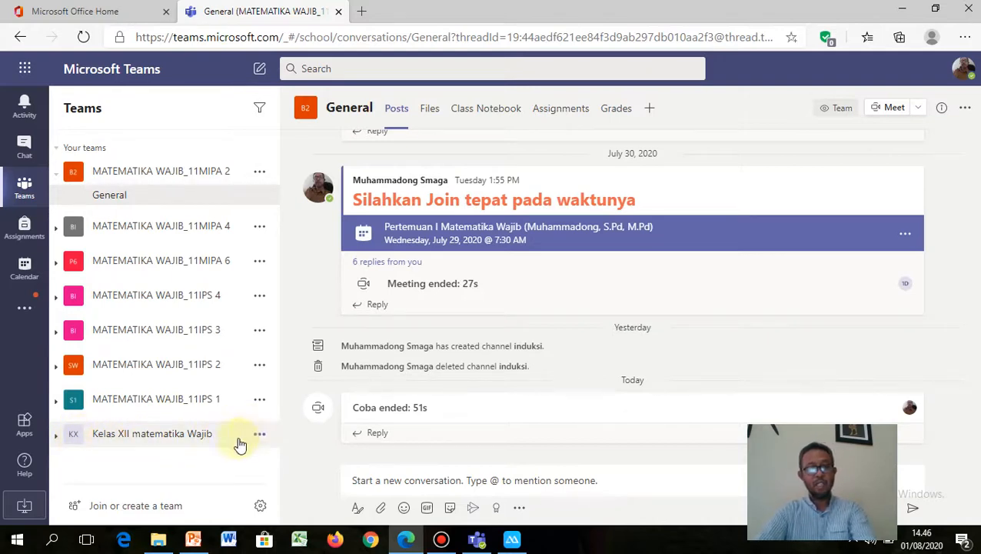
Step: Add a standard channel named 'Dimensi tiga' from the Kelas XII matematika Wajib team menu
click(179, 435)
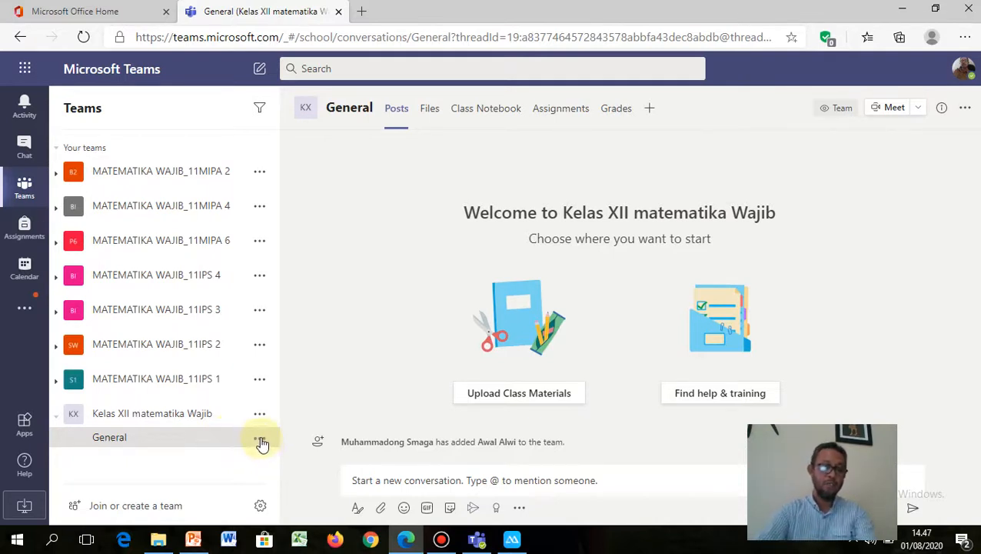
click(259, 413)
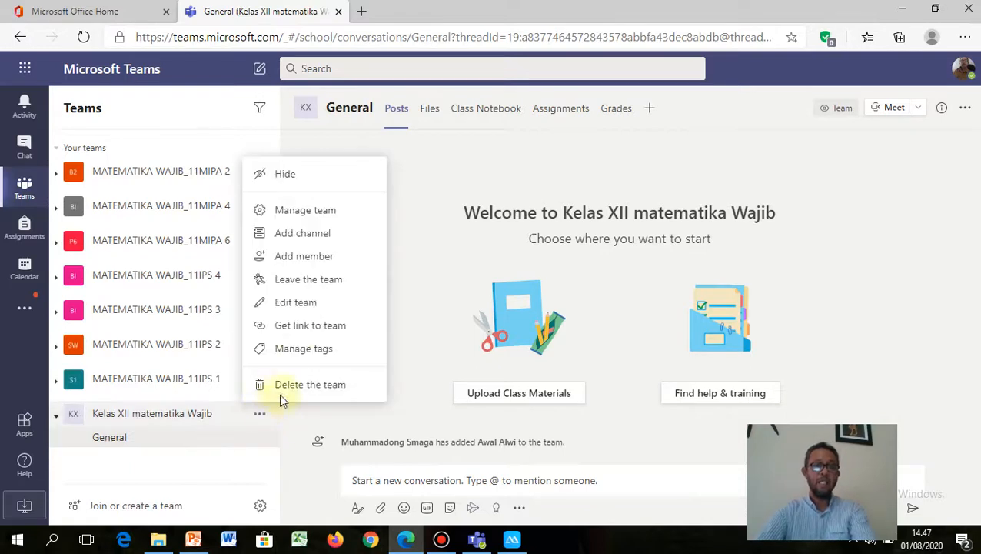
click(321, 233)
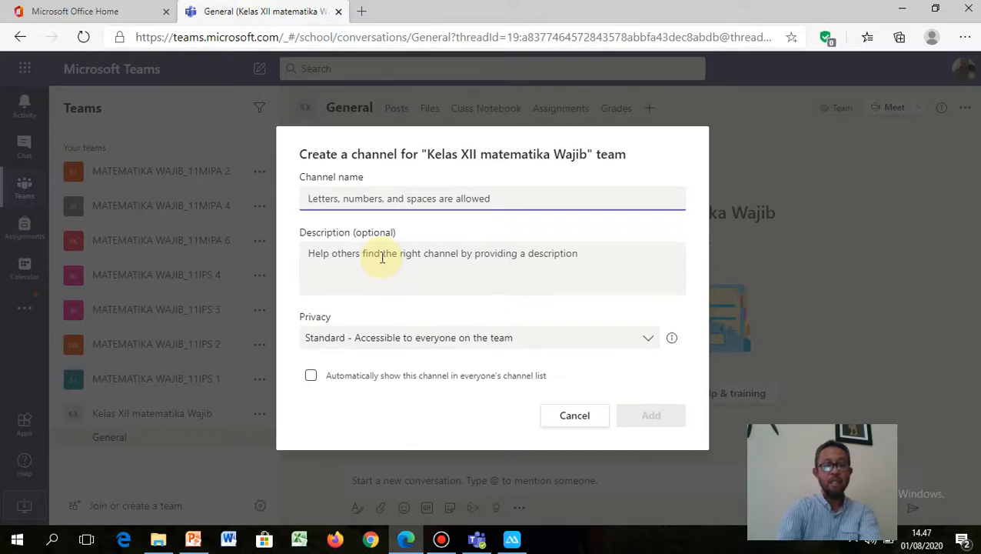
text(Dimensi tiga)
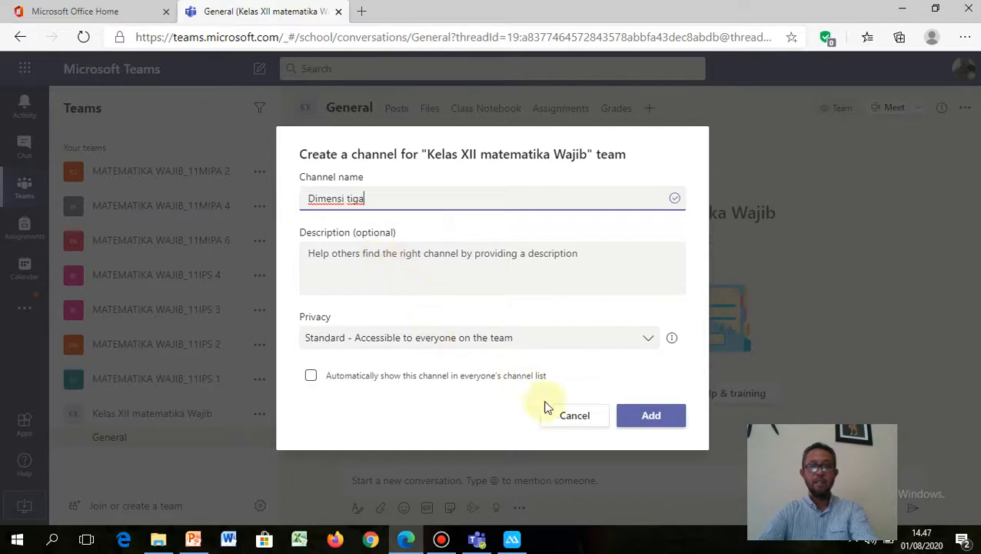
click(668, 421)
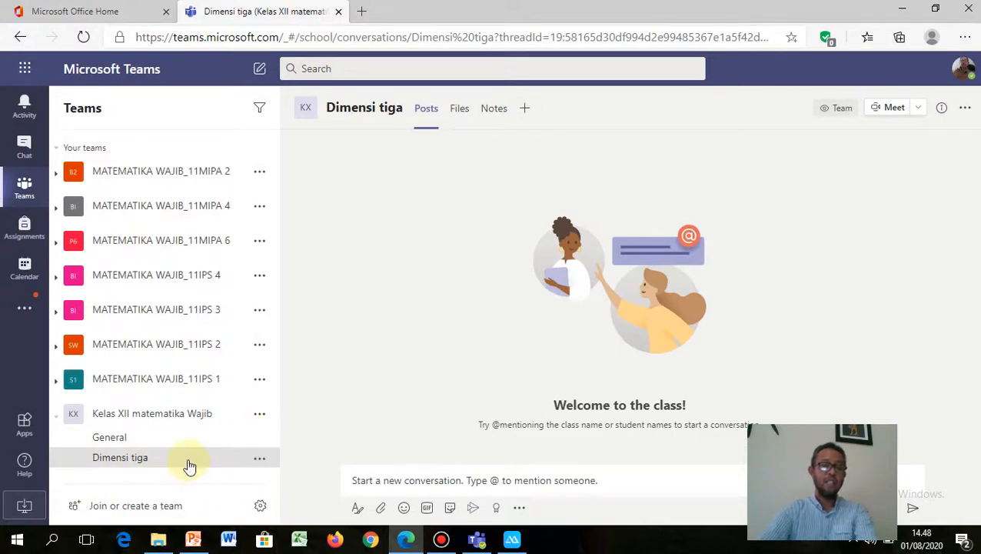
Step: Add another channel named 'Statistika' through the team's Add channel option
click(262, 415)
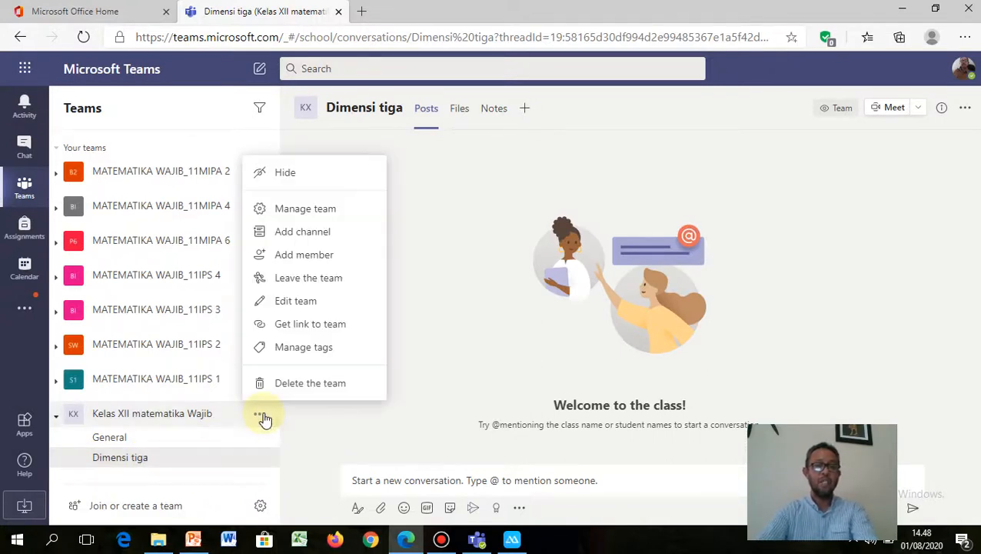
click(300, 233)
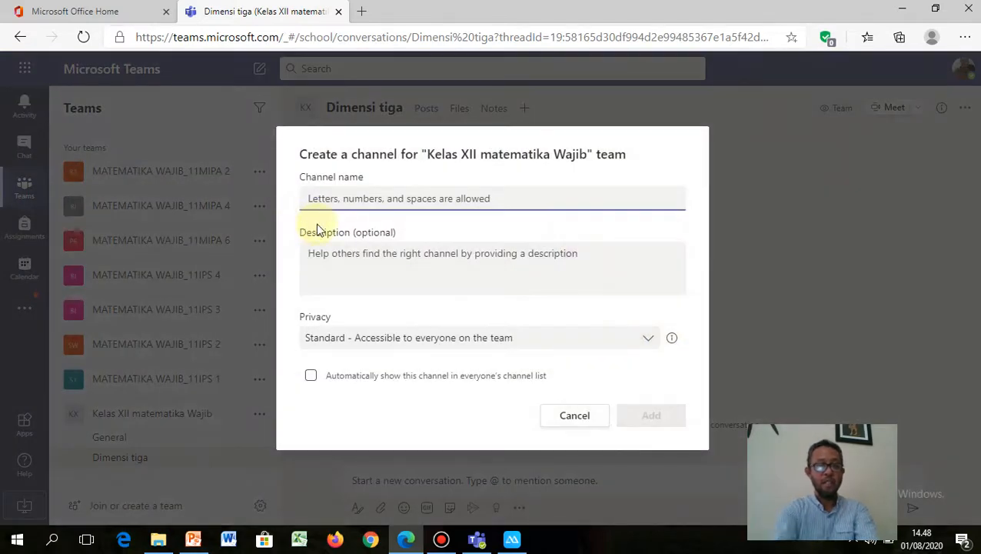
text(Statistik)
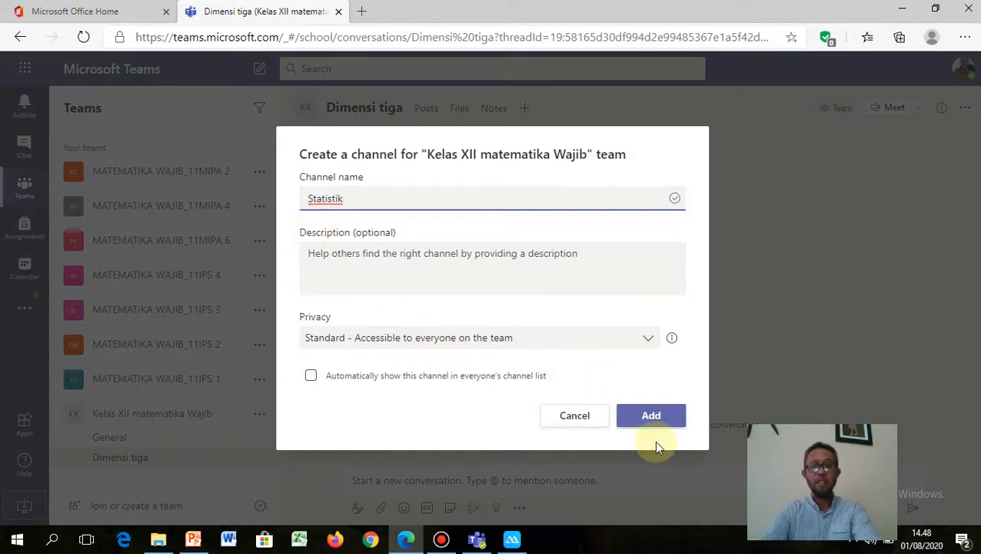
text(a)
click(651, 418)
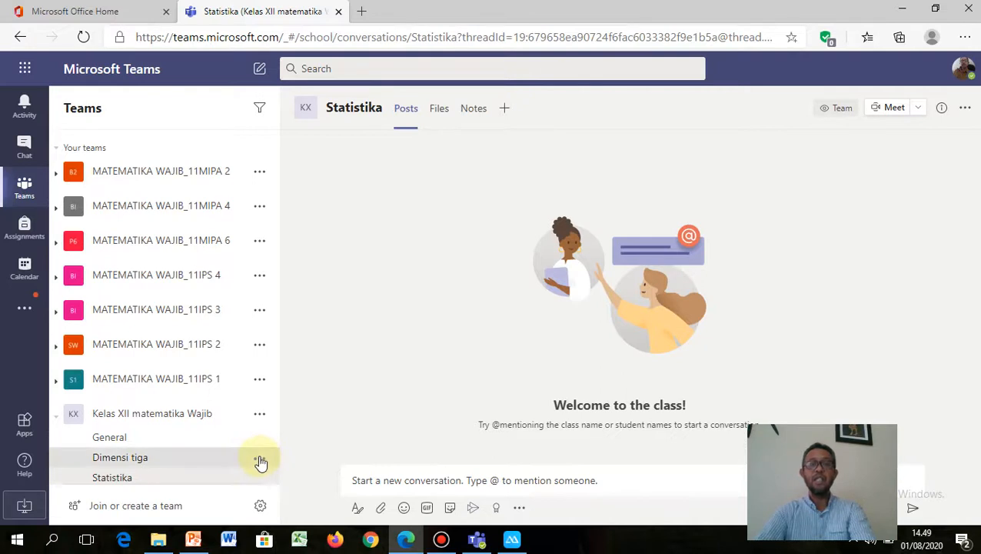
Step: Move from Dimensi tiga to the Statistika channel and show its Files tab
click(260, 460)
click(231, 464)
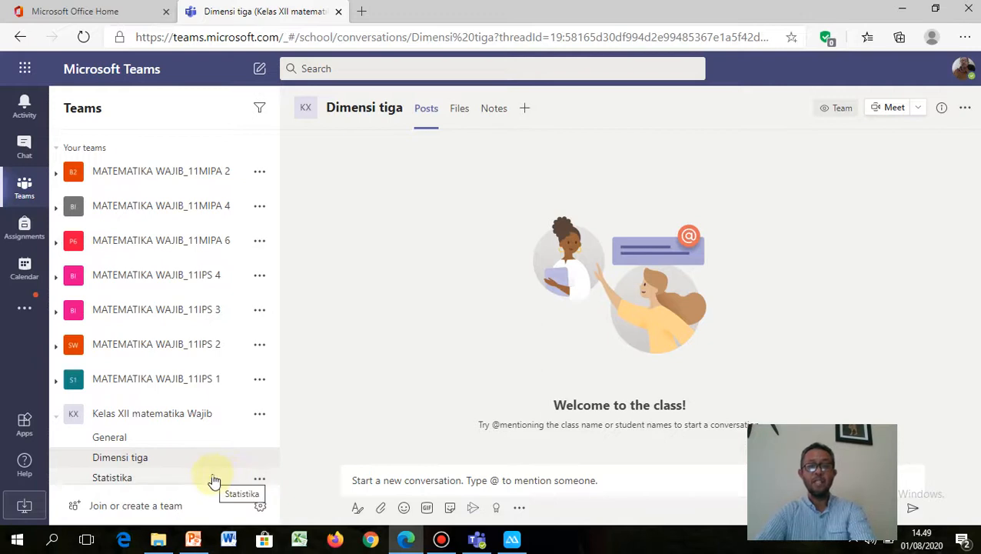
click(214, 478)
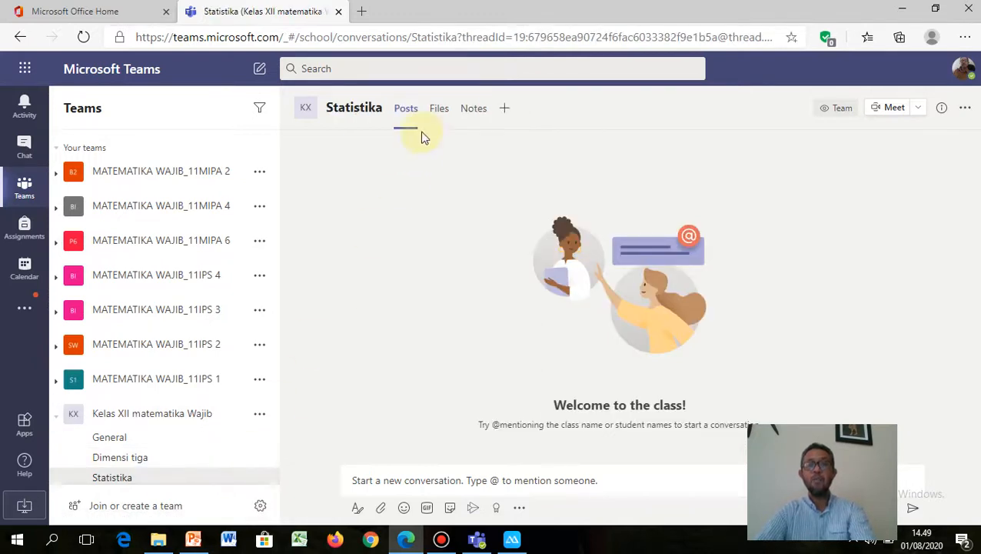
click(437, 110)
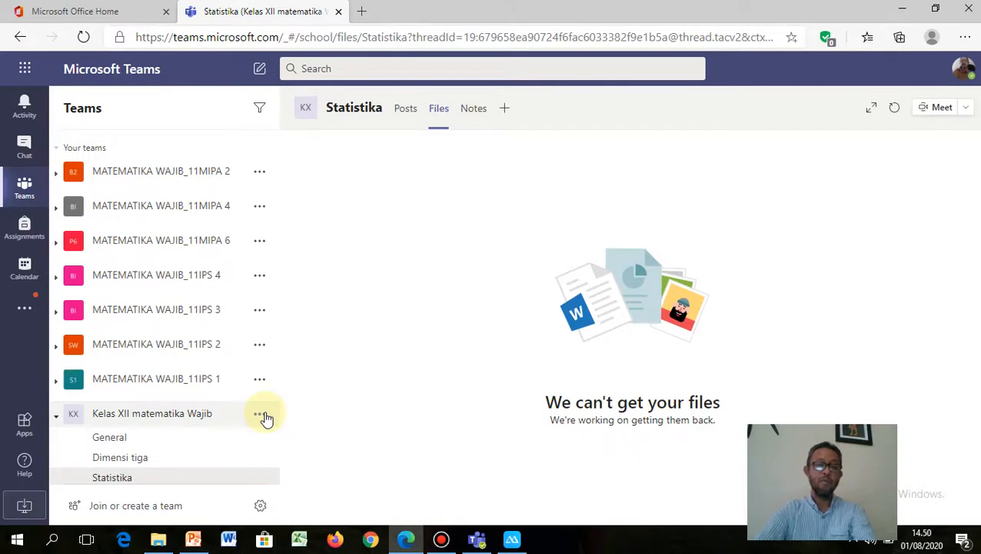
click(264, 416)
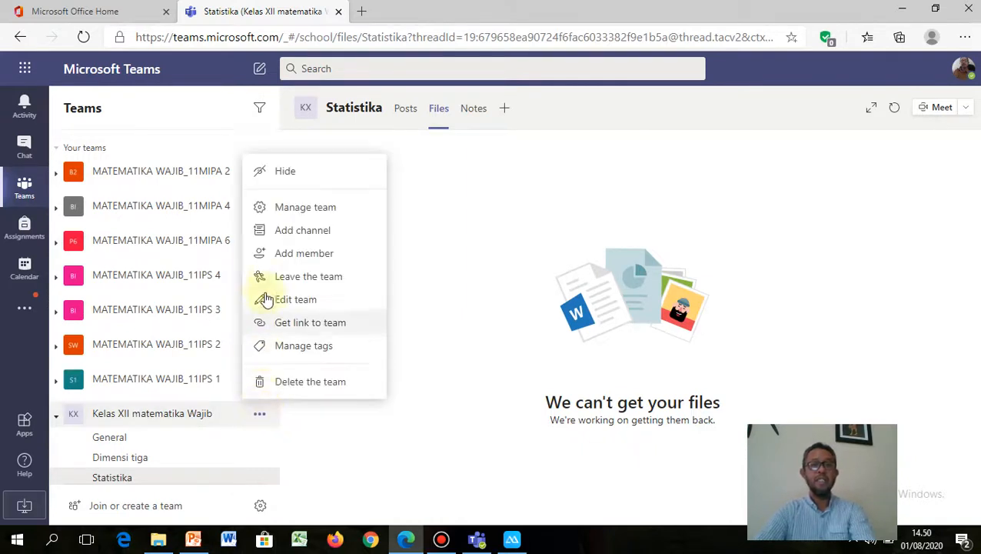
click(284, 260)
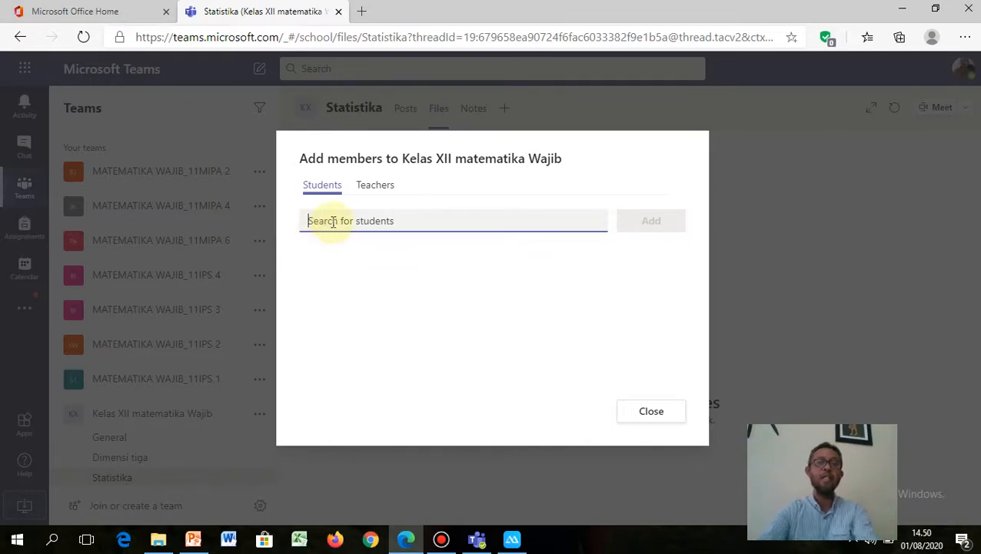
click(369, 187)
click(366, 221)
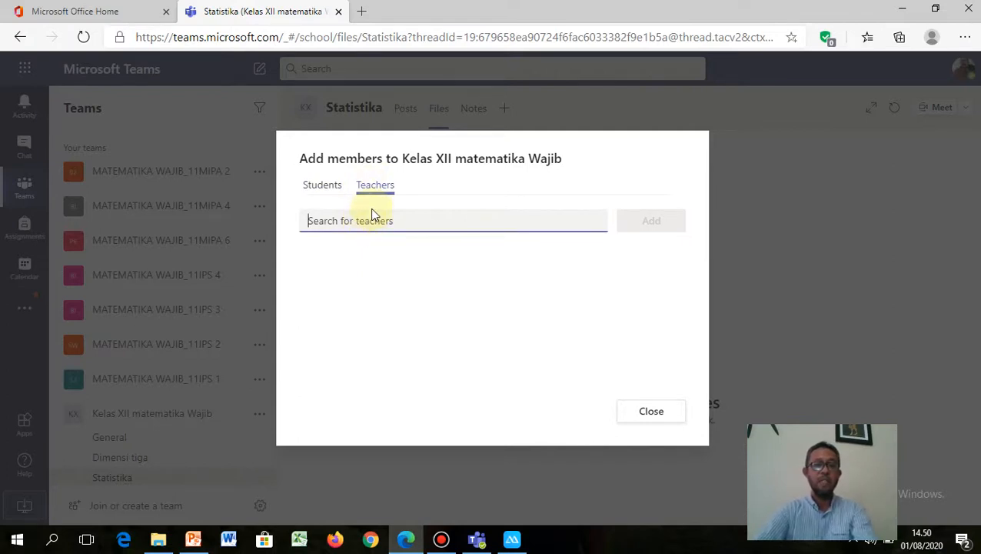
click(326, 192)
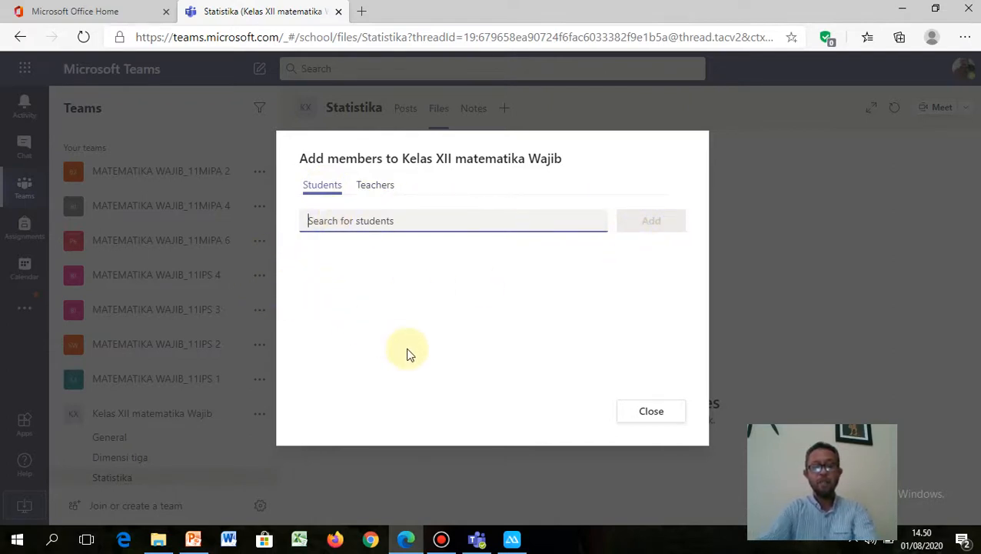
text(he)
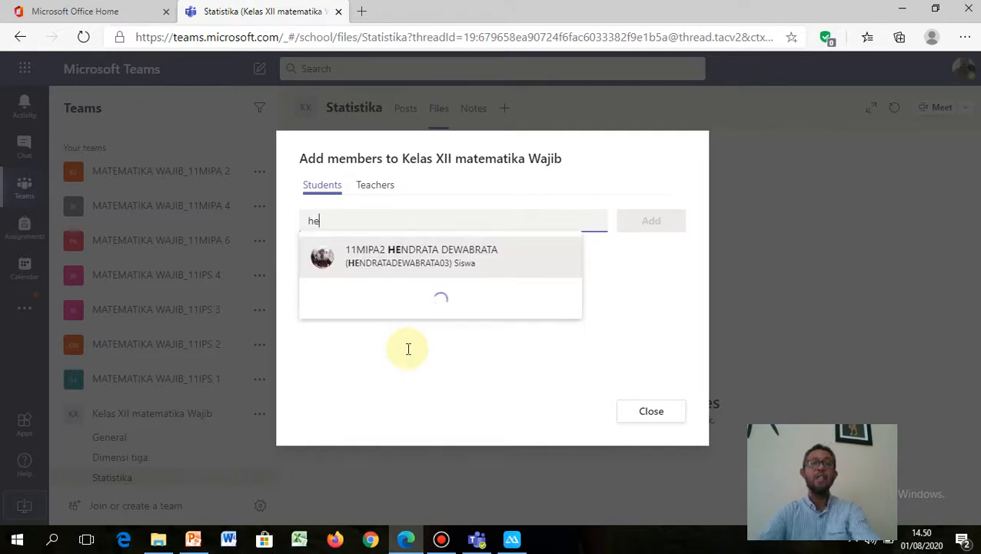
text(st)
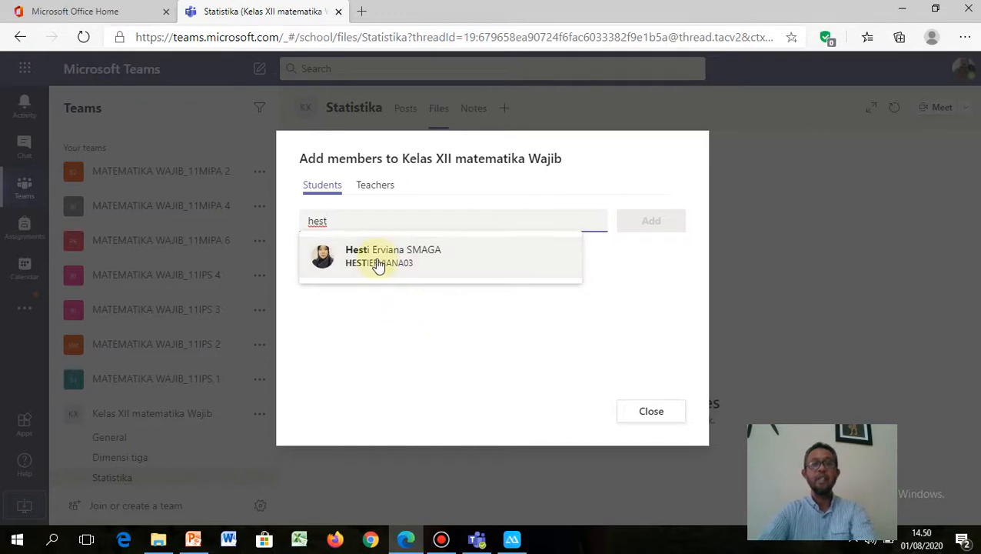
click(377, 260)
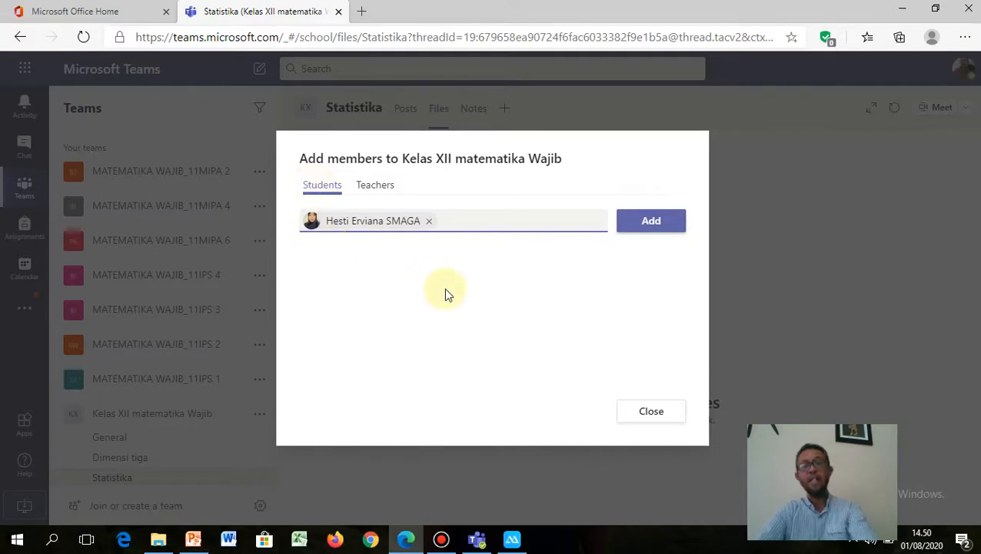
key(Return)
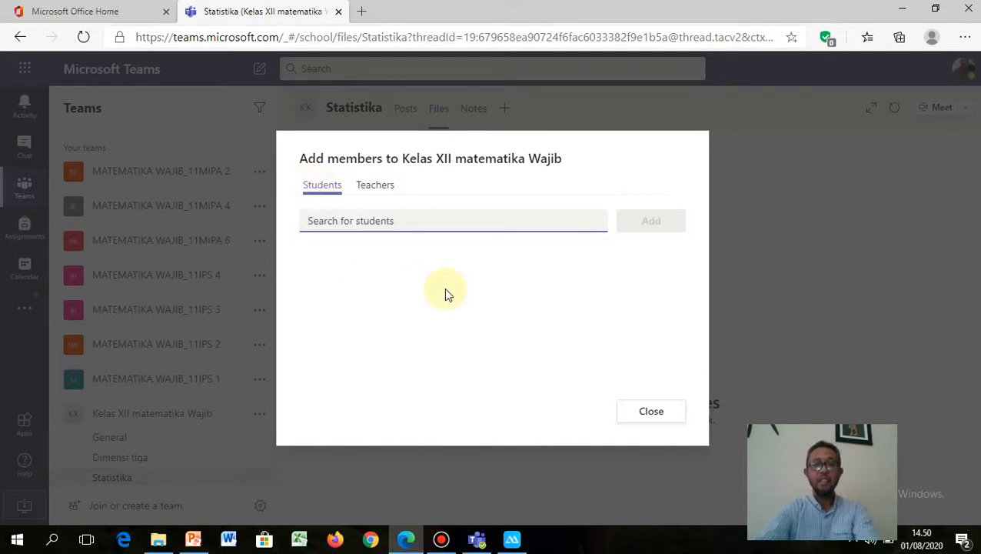
click(651, 412)
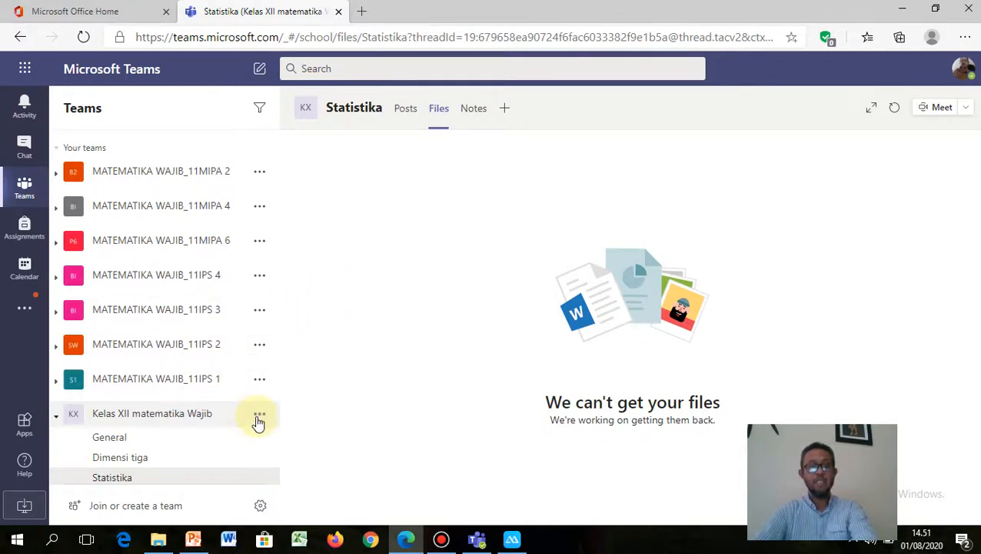
Step: Open Manage team for Kelas XII matematika Wajib to see its 2 owners and 0 members
click(259, 416)
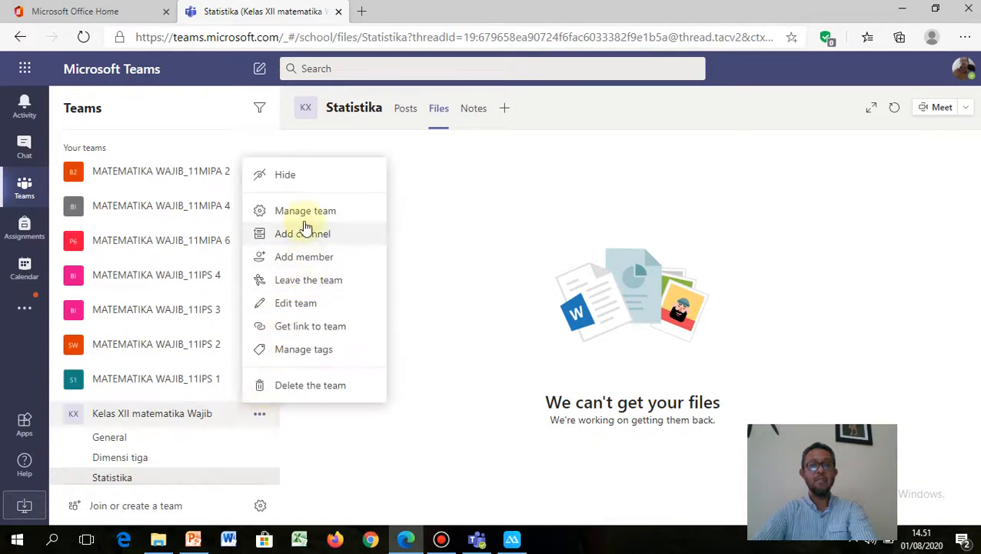
click(300, 214)
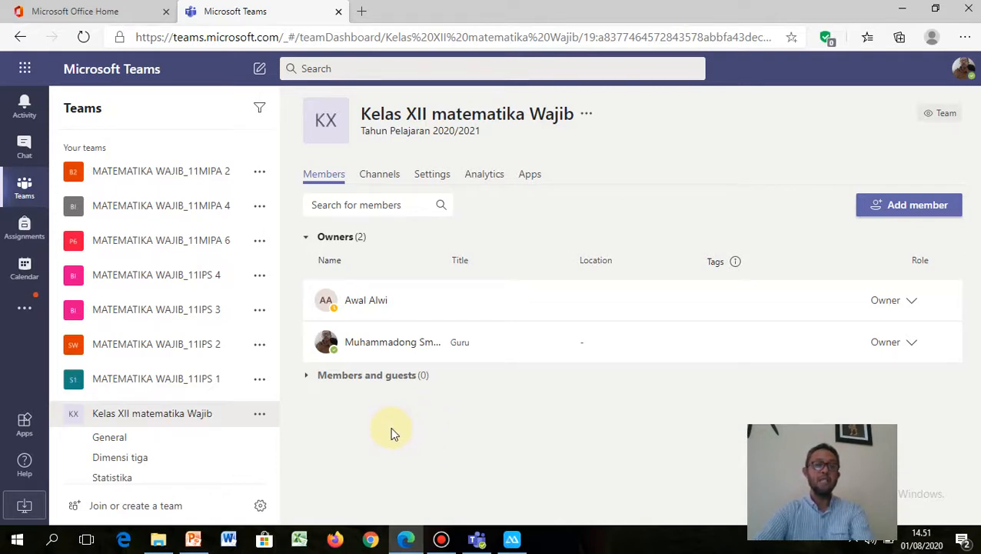
Step: From the team Settings, open the class details and set the subject to Art and Design
click(431, 176)
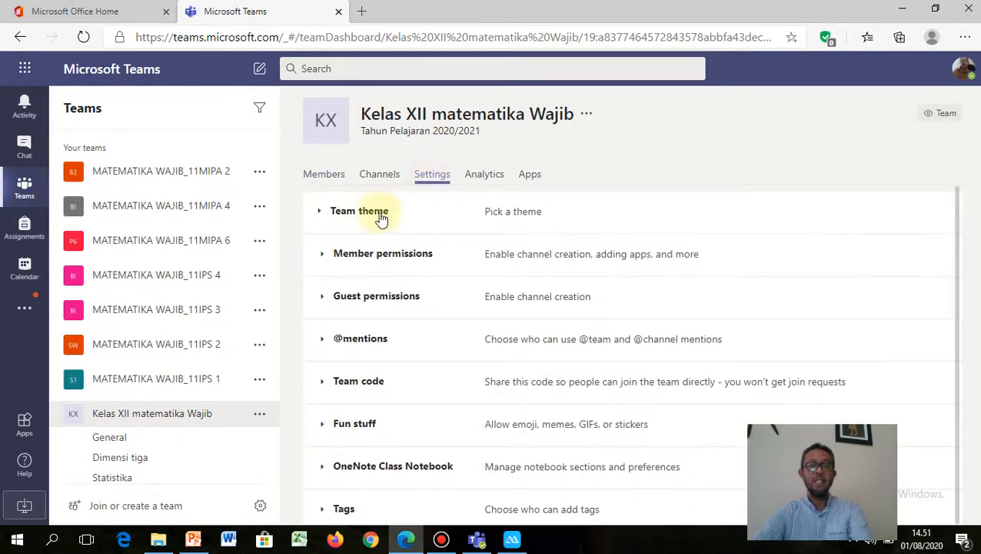
click(375, 216)
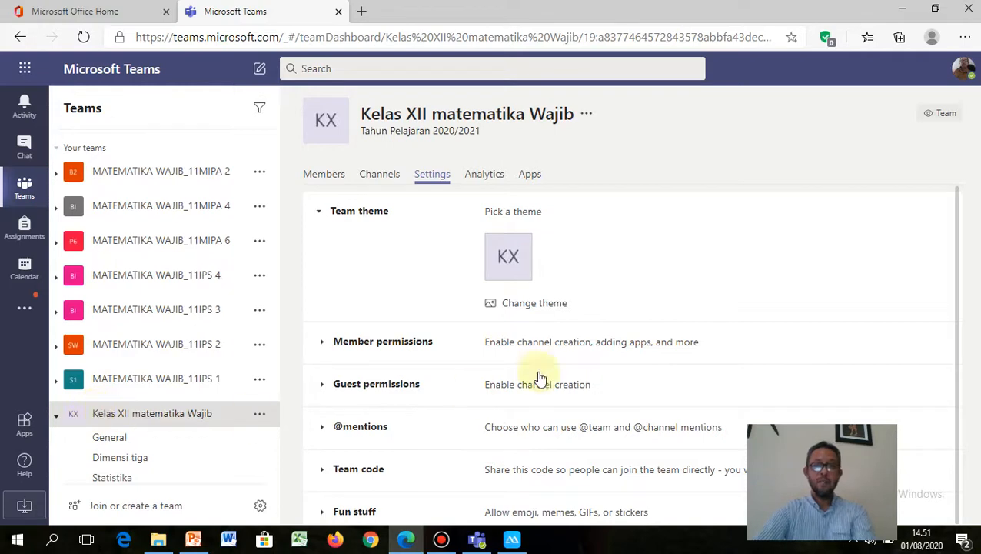
click(531, 303)
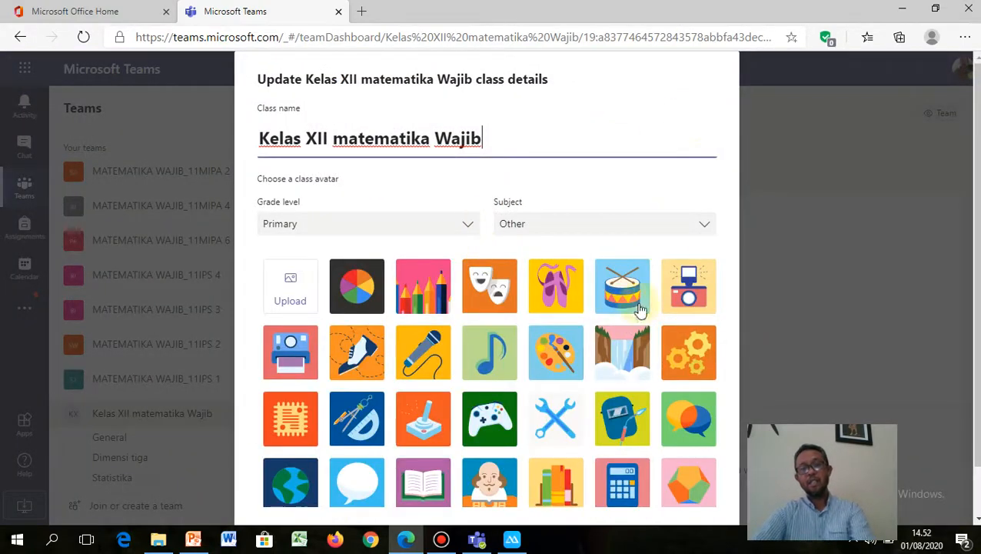
key(Escape)
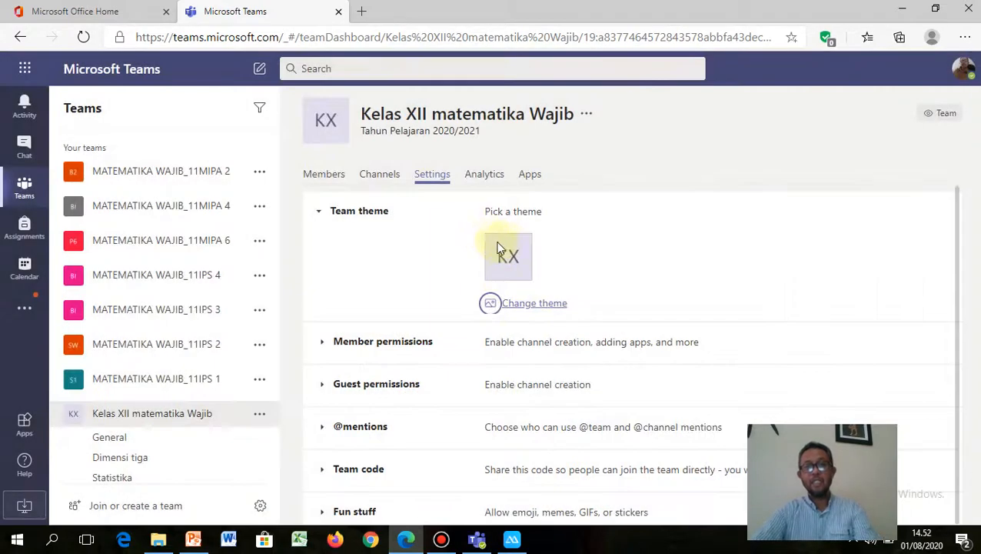
click(529, 302)
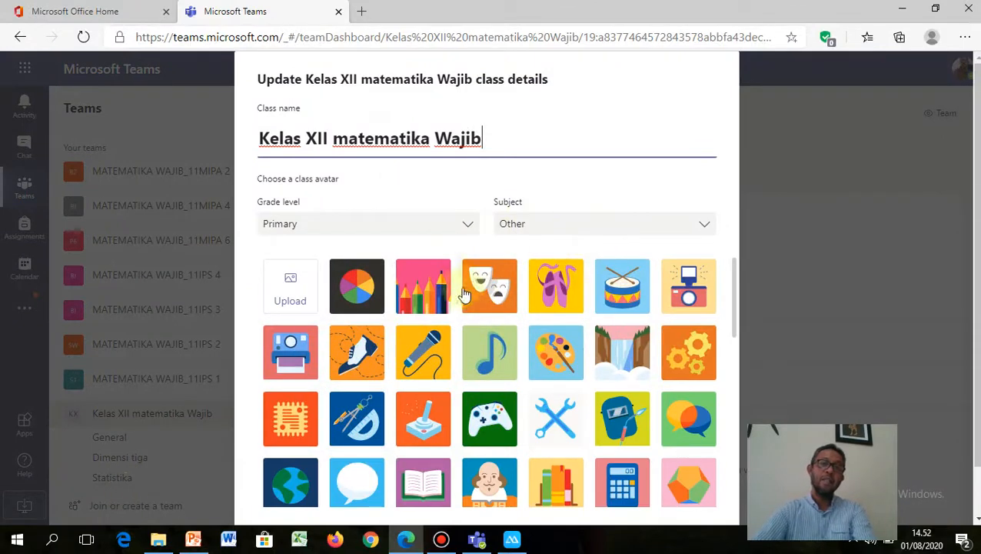
click(658, 230)
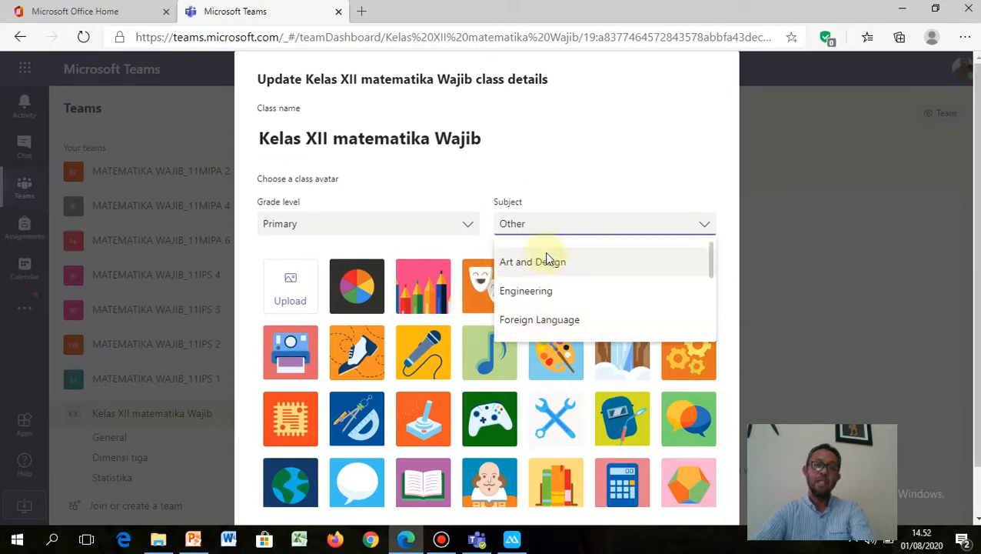
scroll(544, 228, up, 5)
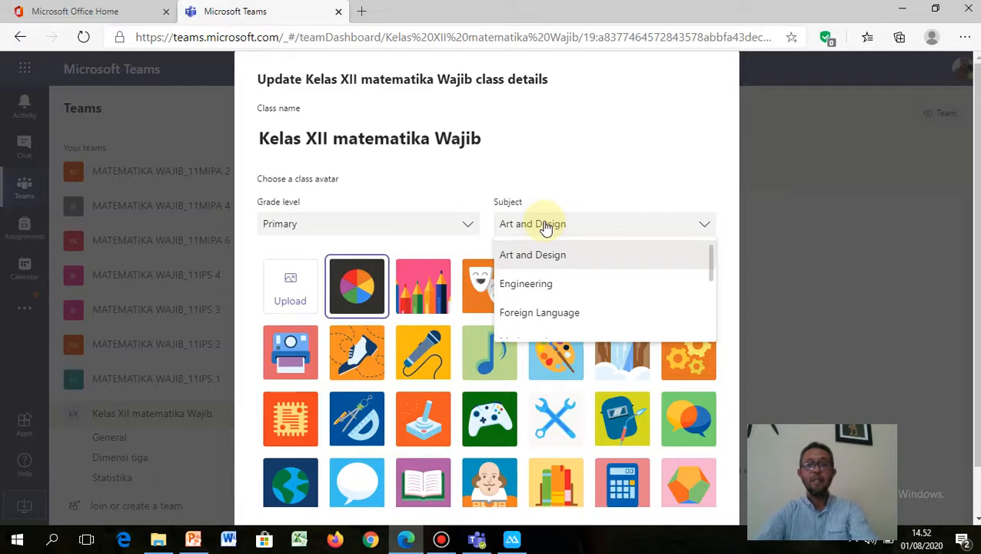
click(362, 278)
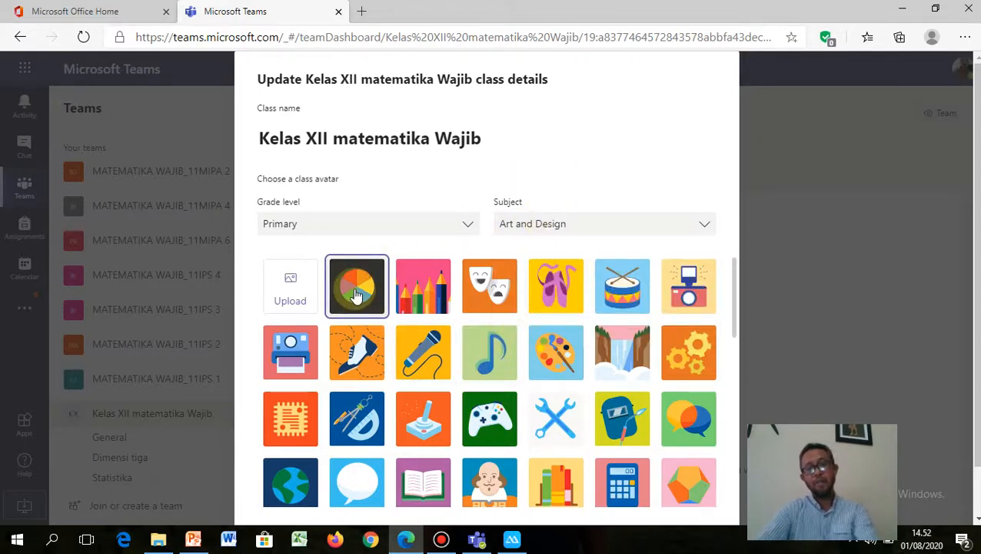
Step: Pick the compass-and-ruler avatar, cancel the custom image upload, and save with Update
click(355, 430)
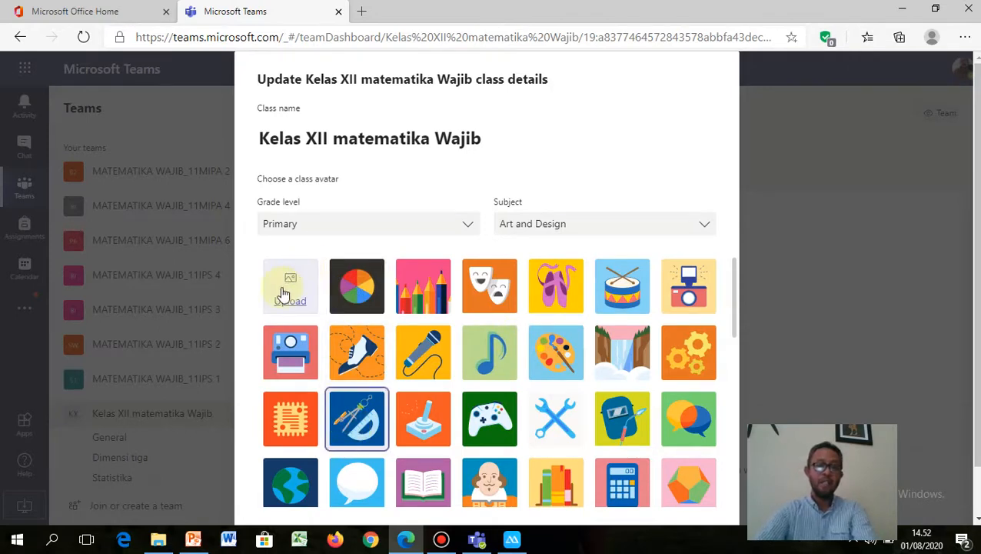
click(285, 289)
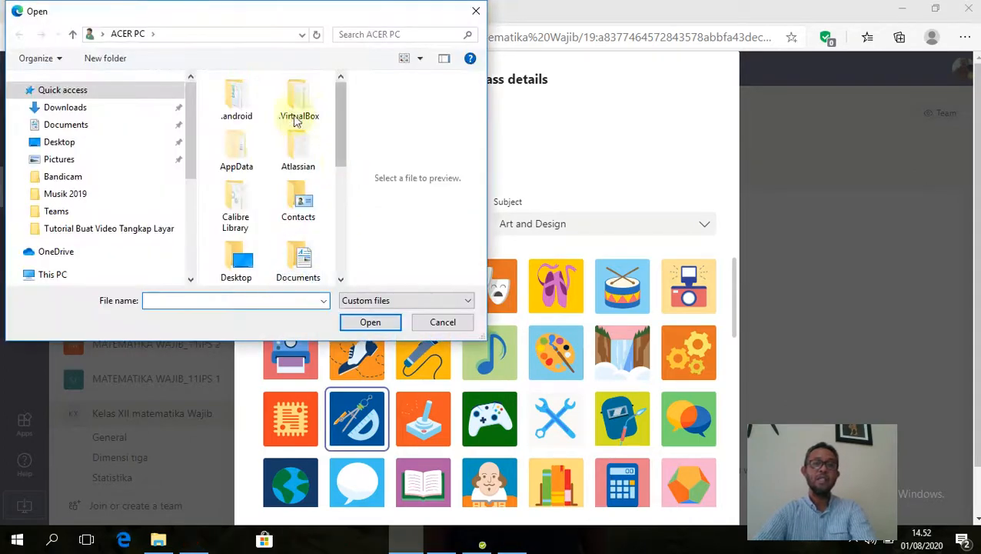
drag(344, 141, 343, 246)
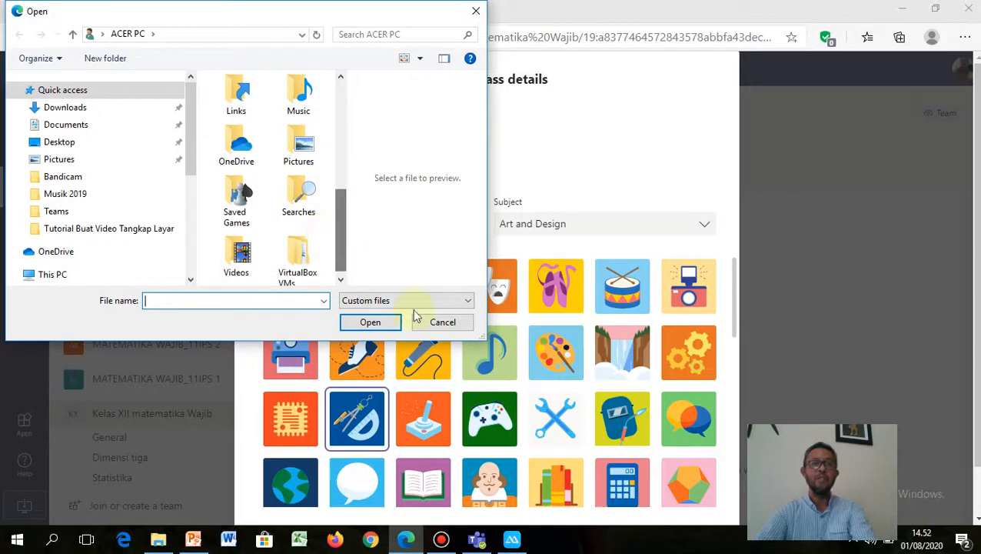
click(443, 323)
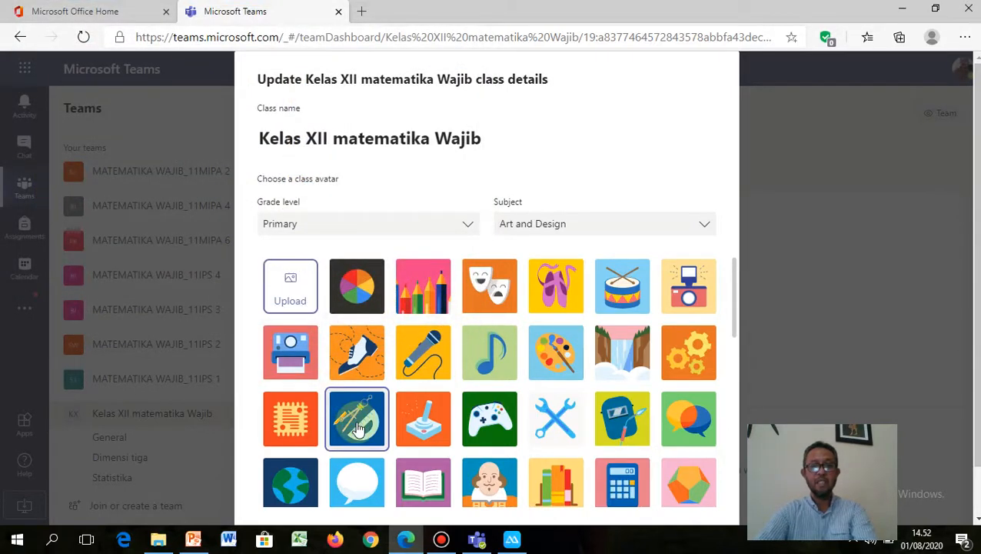
scroll(681, 375, down, 3)
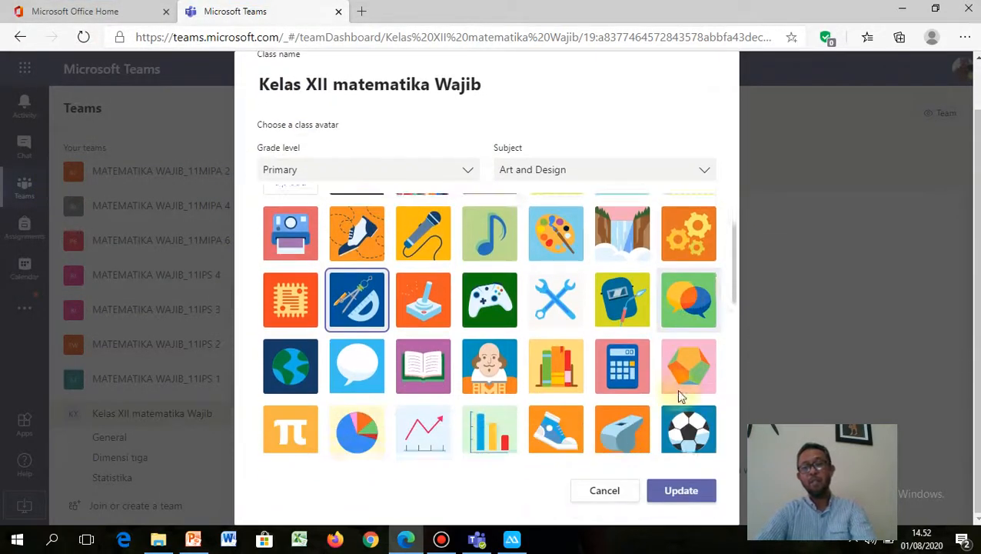
scroll(681, 375, down, 1)
click(684, 499)
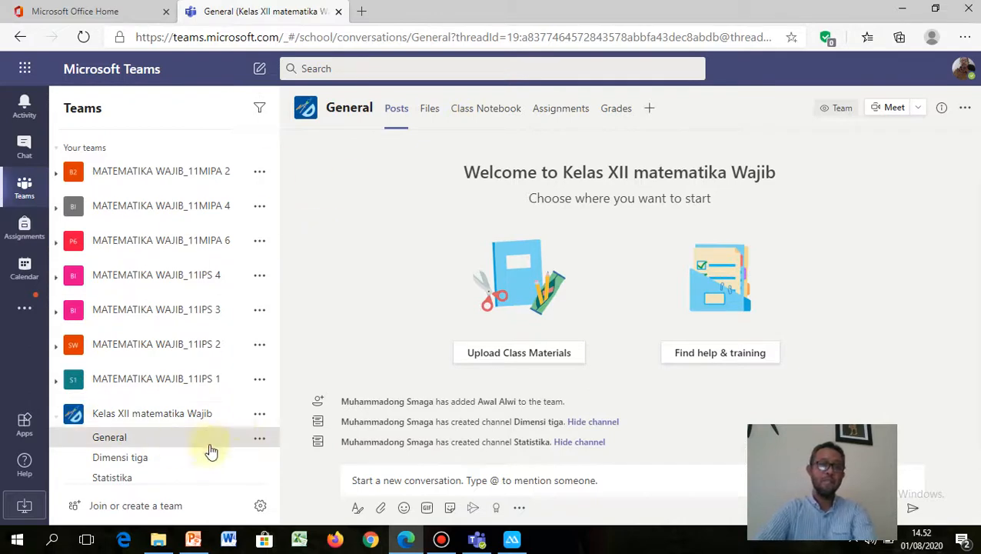
Step: Open the Settings page of Kelas XII matematika Wajib through Manage team
click(260, 416)
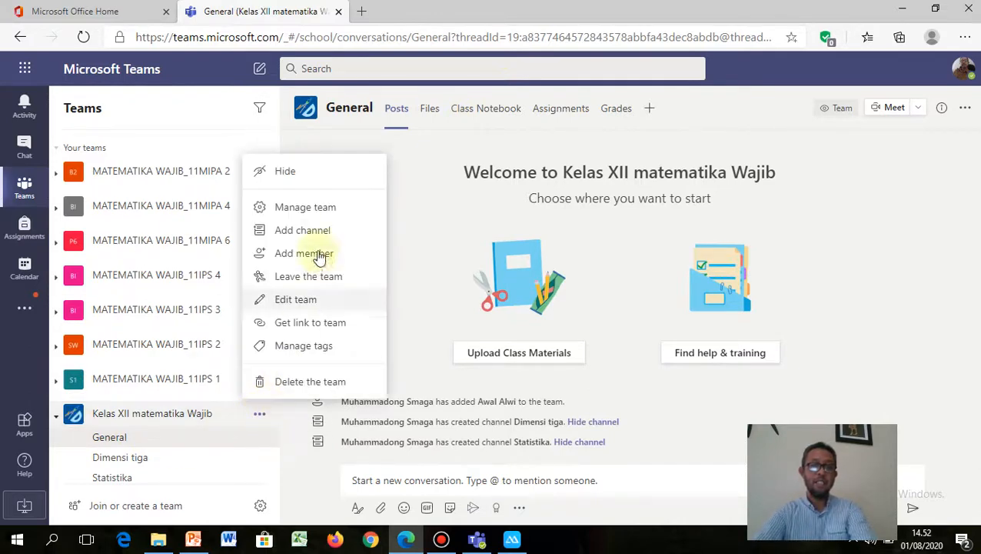
click(311, 207)
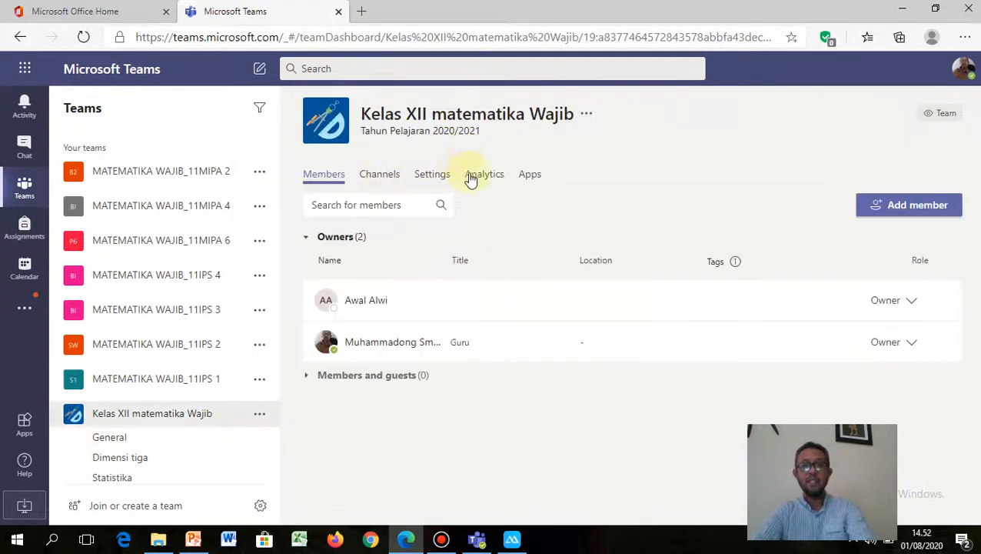
click(433, 174)
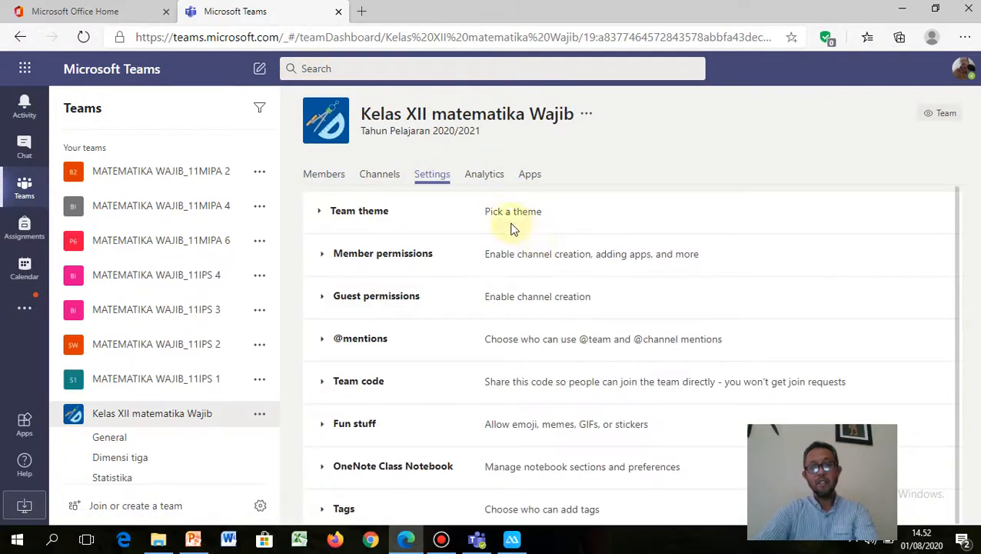
click(379, 219)
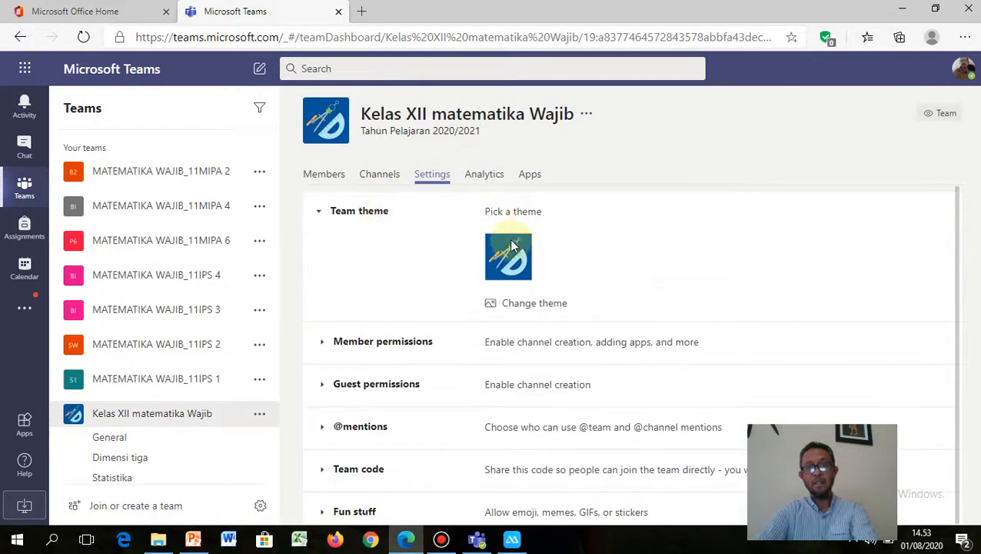
scroll(492, 262, down, 2)
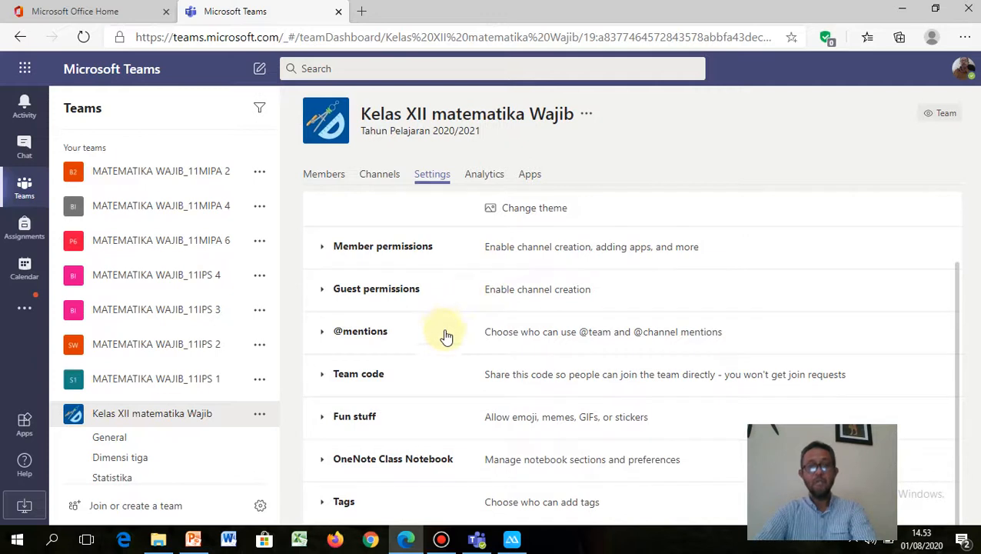
Step: Generate a team join code under Team code and copy it to the clipboard
click(372, 377)
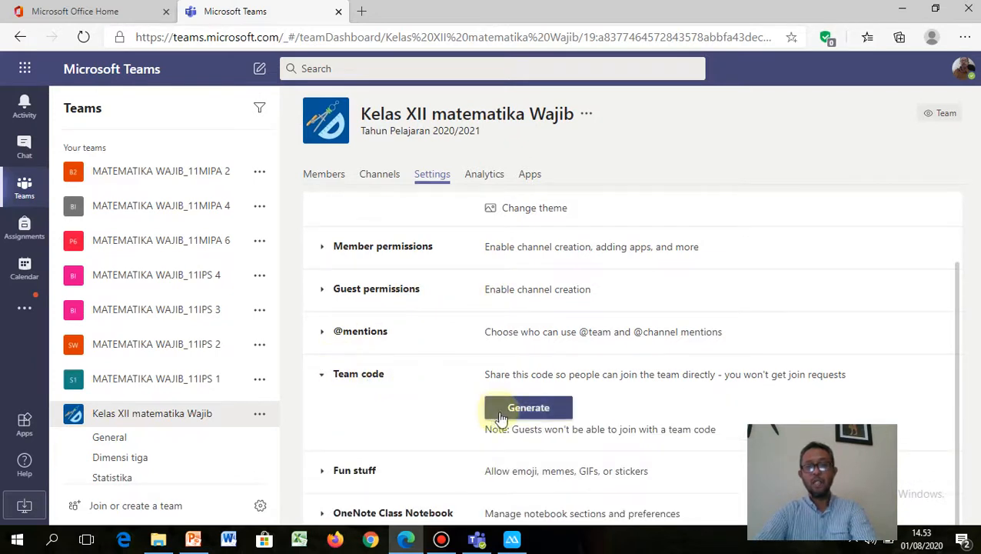
click(526, 413)
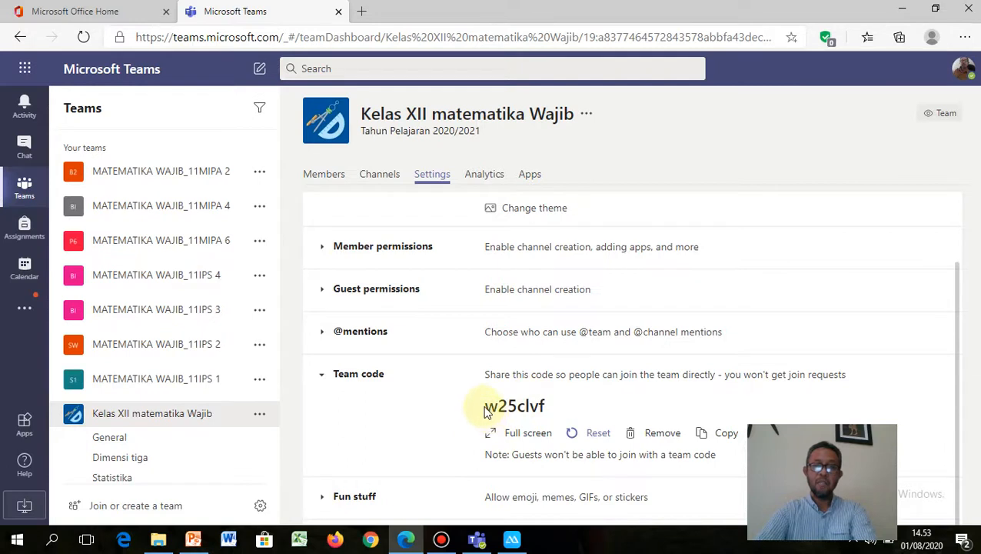
drag(487, 408, 546, 406)
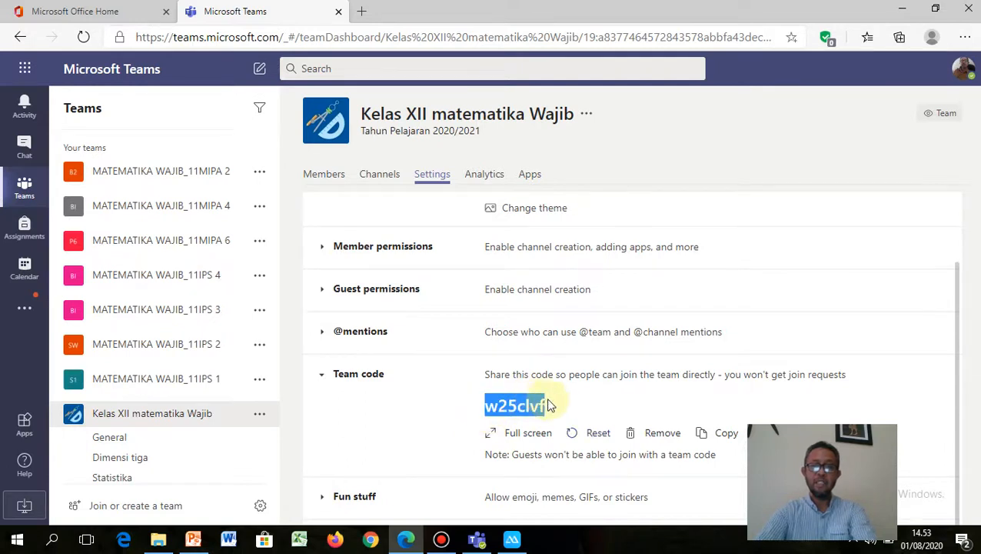
right_click(528, 413)
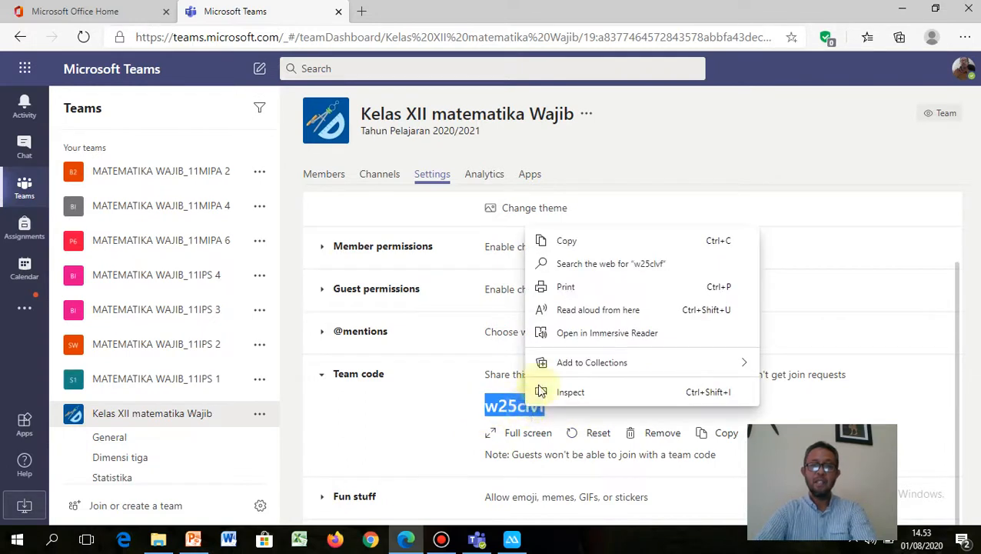
click(570, 241)
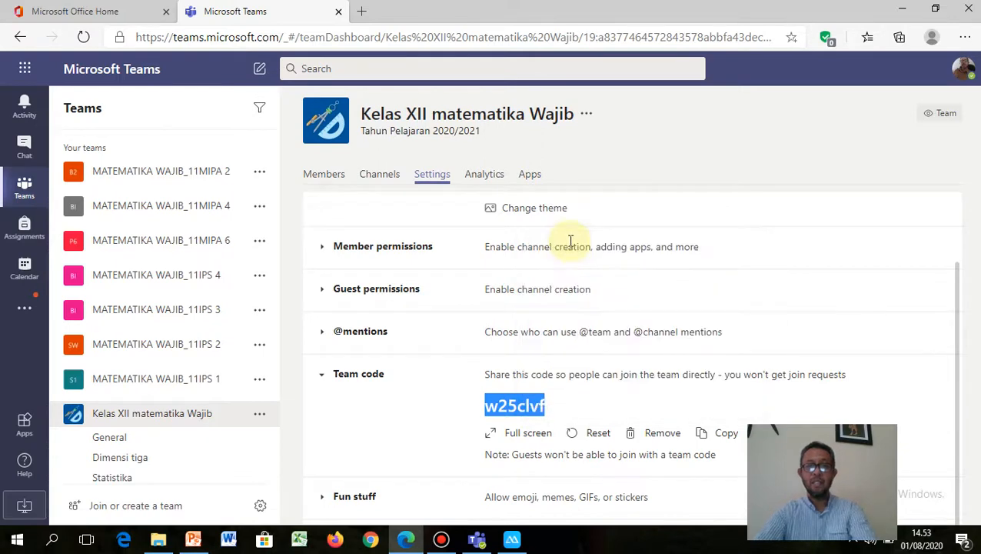
click(513, 434)
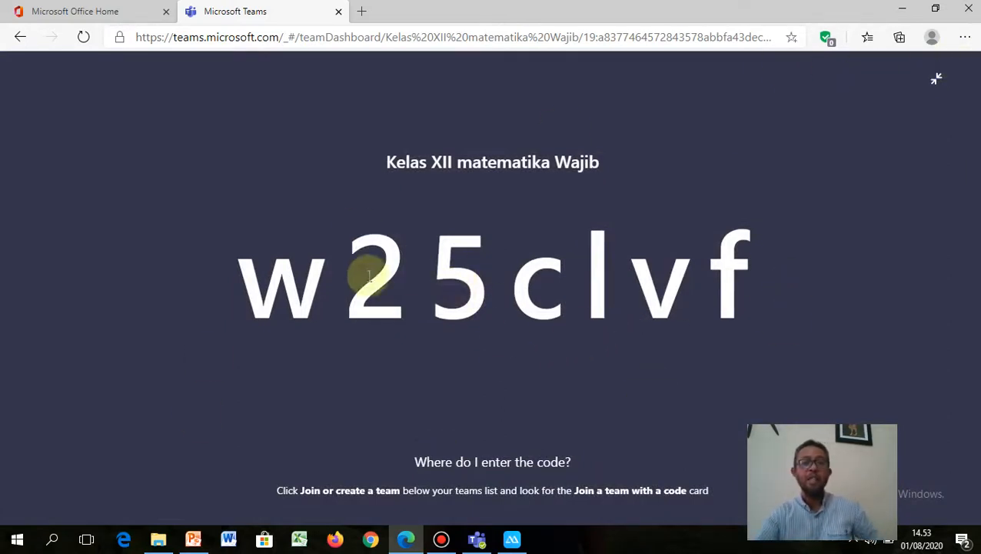
drag(237, 286, 742, 265)
right_click(711, 256)
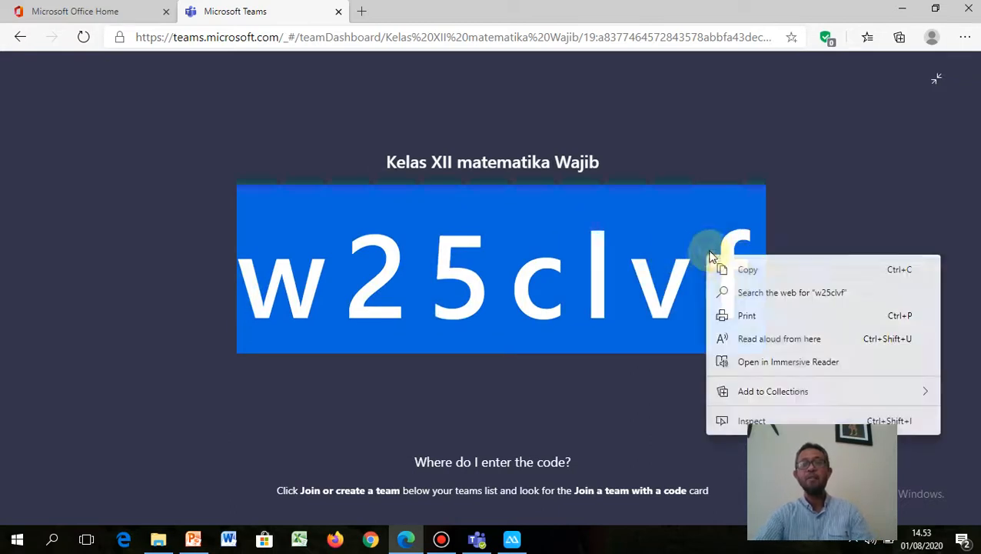
click(749, 274)
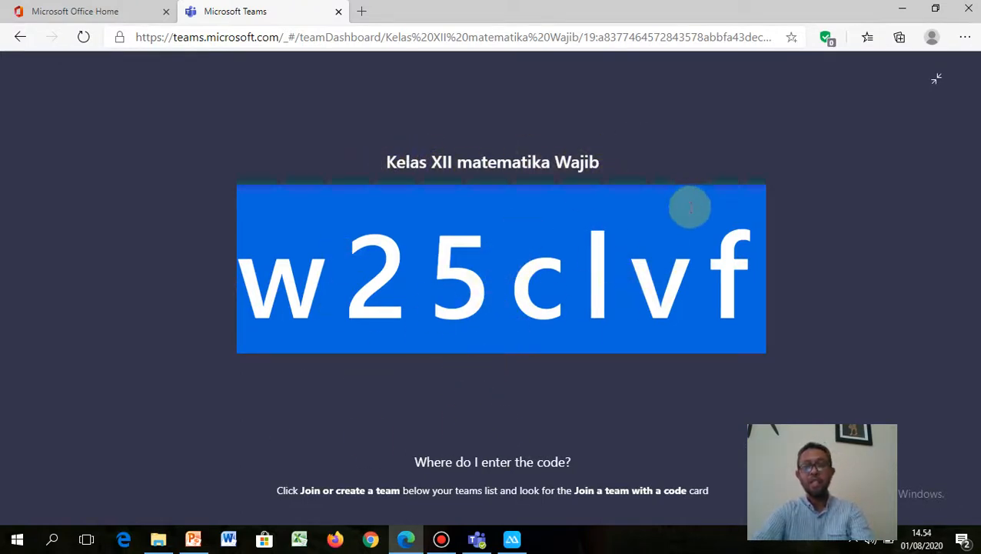
click(937, 77)
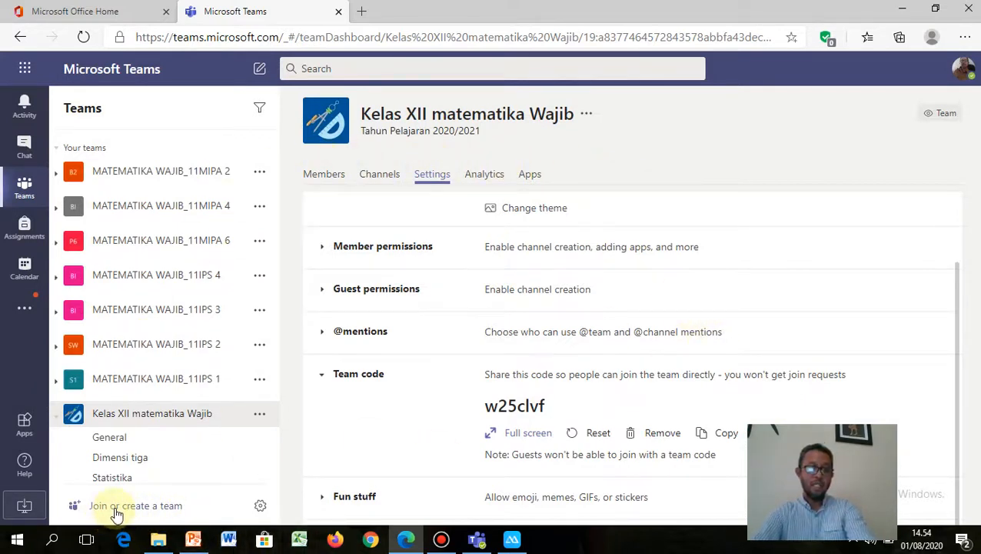
Step: Paste the copied team code into the 'Join a team with a code' field
click(141, 510)
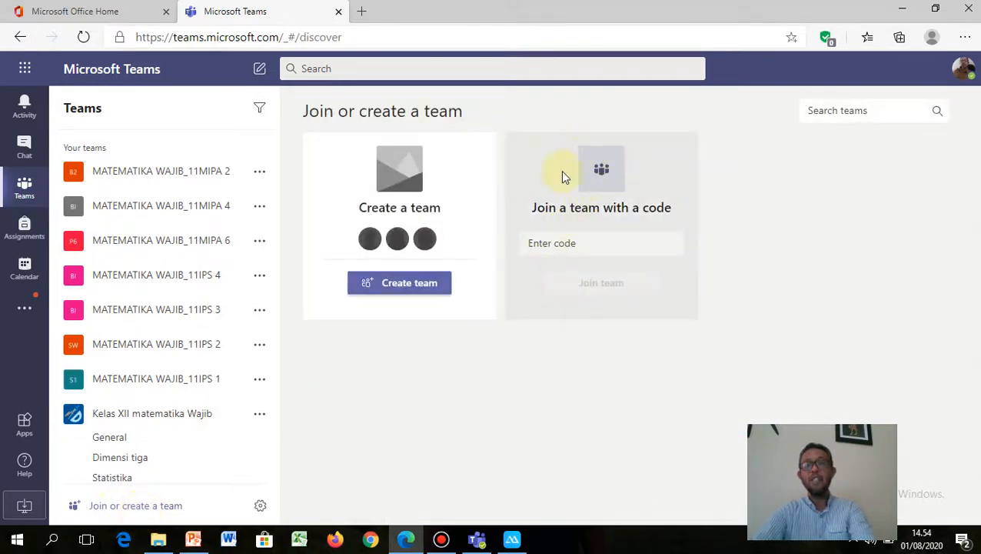
click(555, 243)
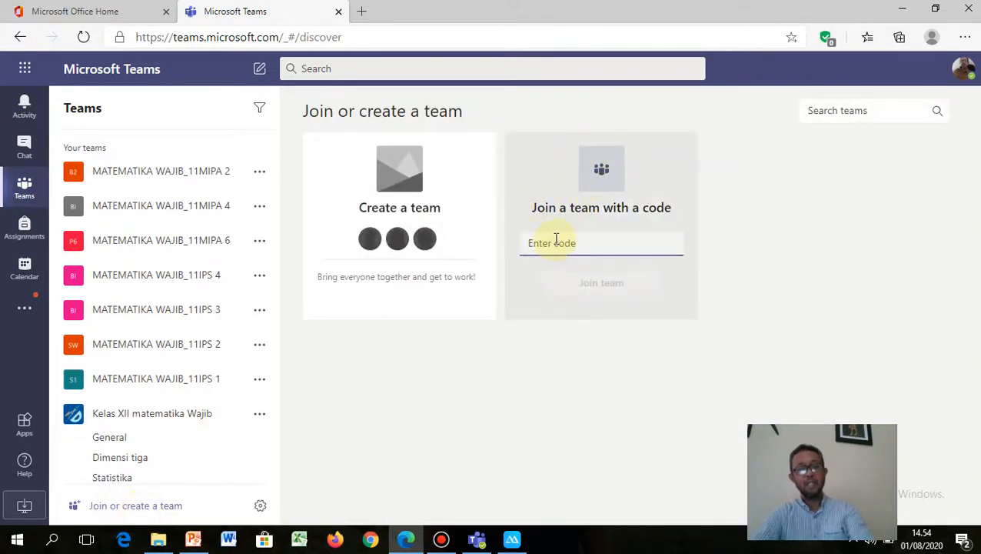
key(ctrl+v)
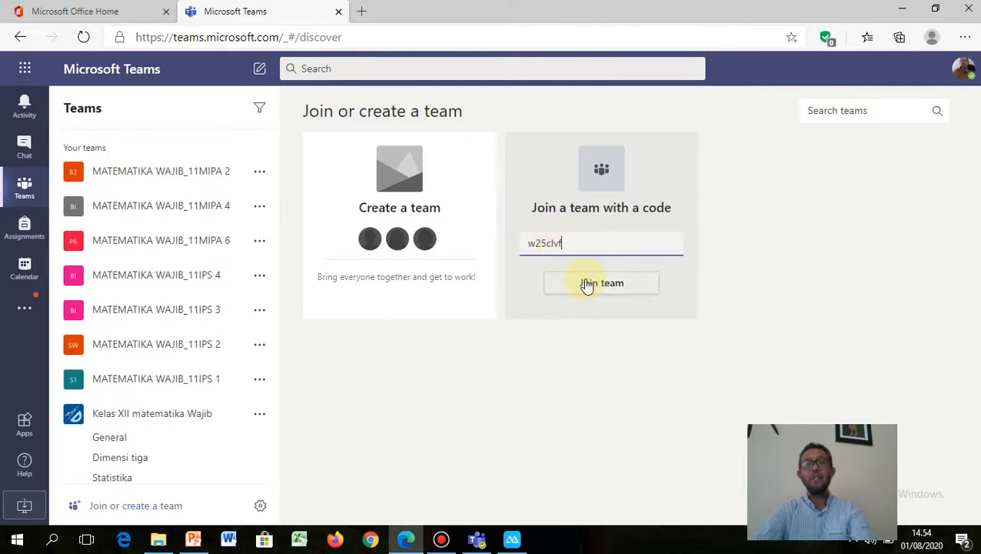